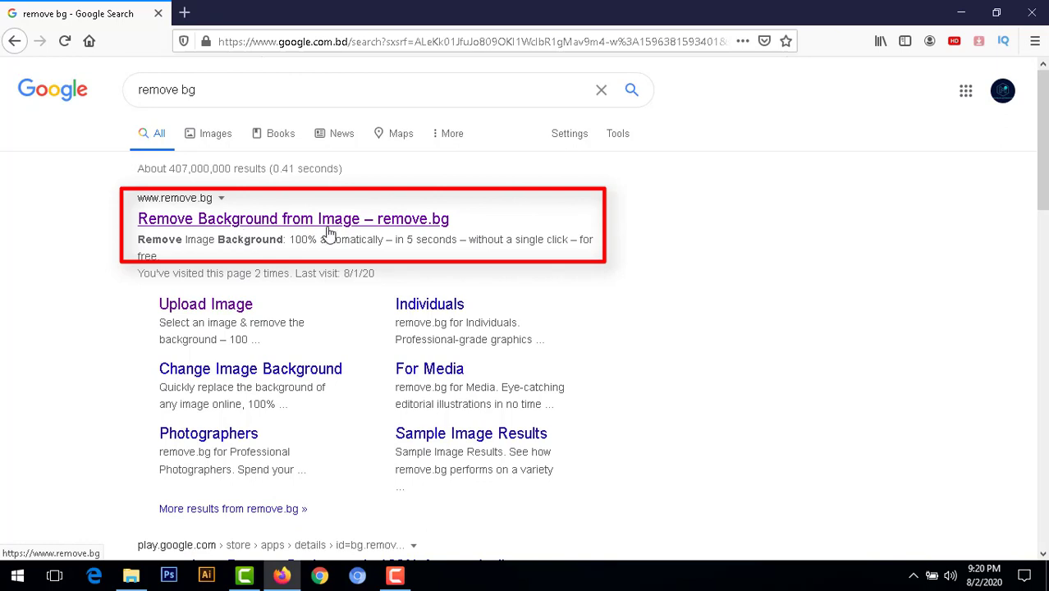
# Step: Open the remove.bg website and upload the image Anushka 2 from D:\Backround Picture\Picture\Picture
pyautogui.click(357, 231)
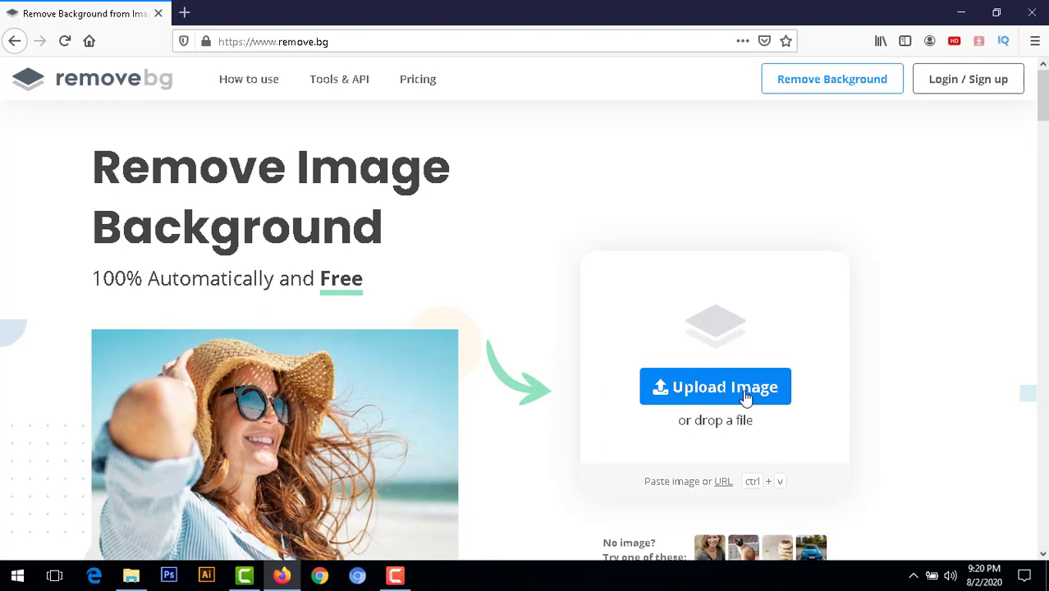
pyautogui.click(765, 394)
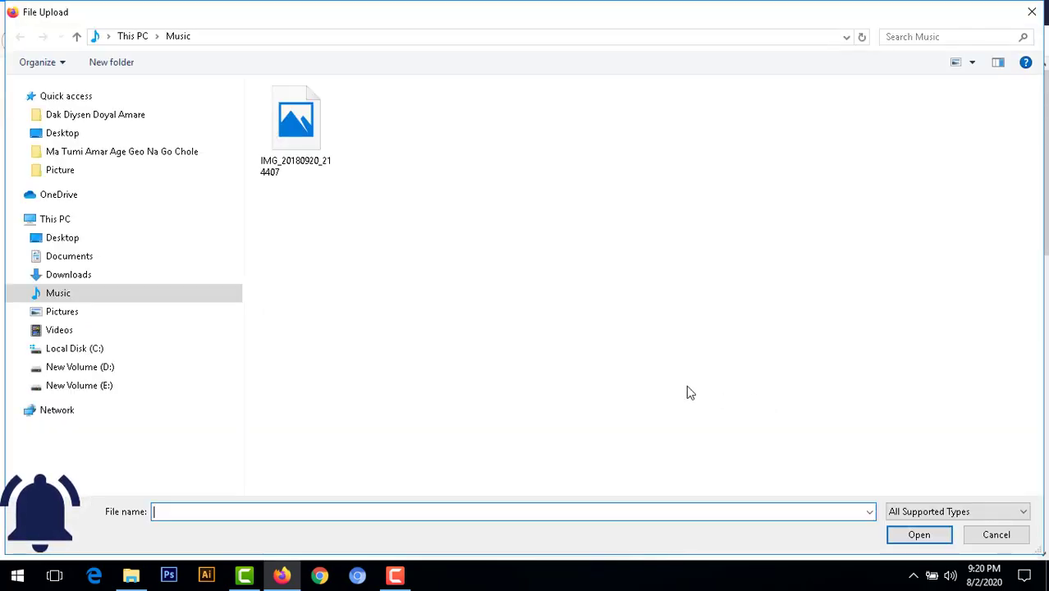
pyautogui.click(80, 367)
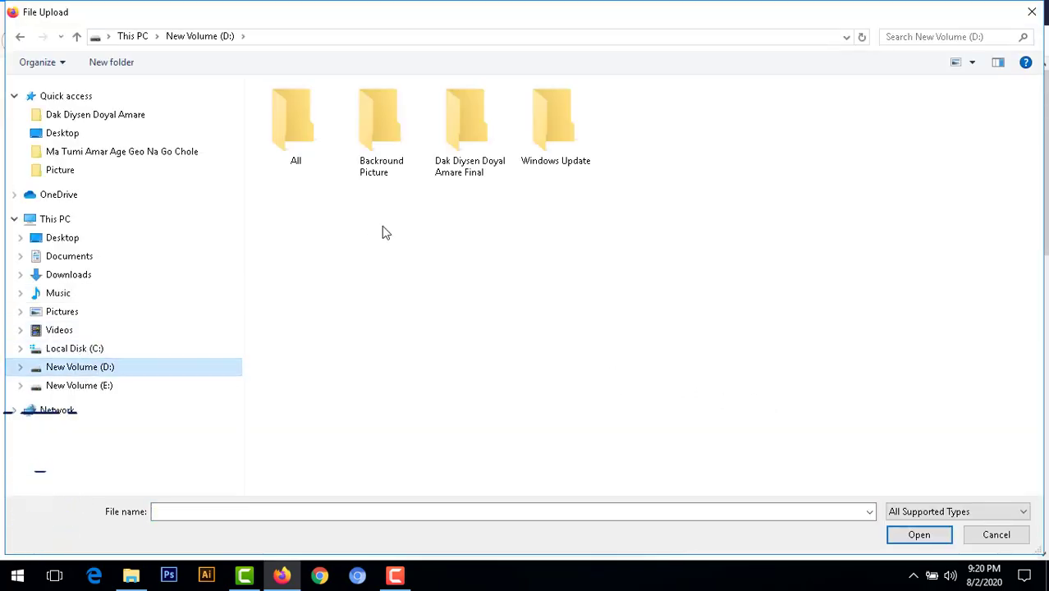
pyautogui.doubleClick(379, 129)
pyautogui.doubleClick(299, 108)
pyautogui.doubleClick(305, 108)
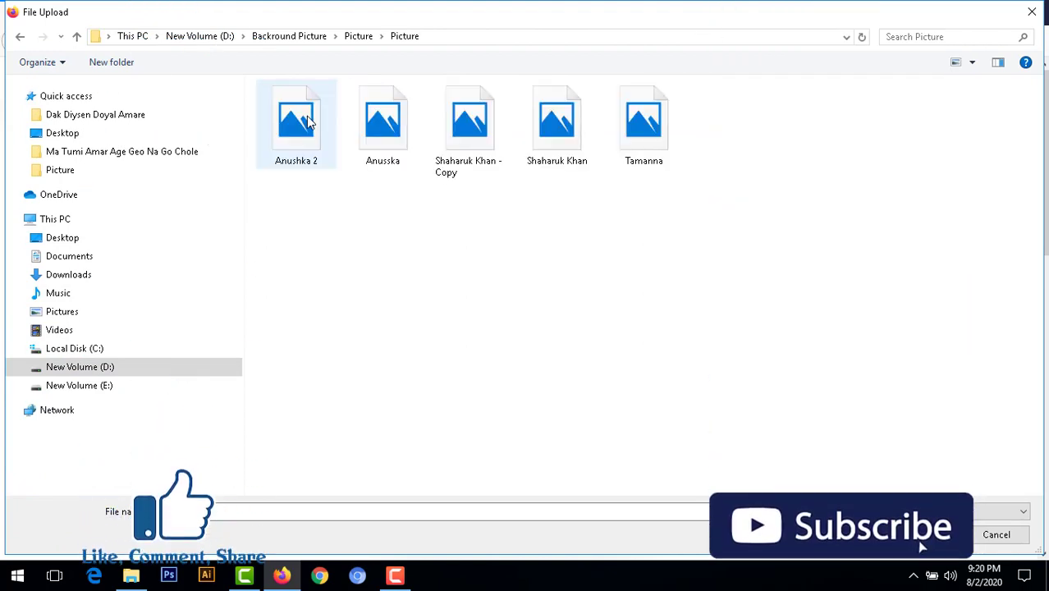
pyautogui.doubleClick(306, 121)
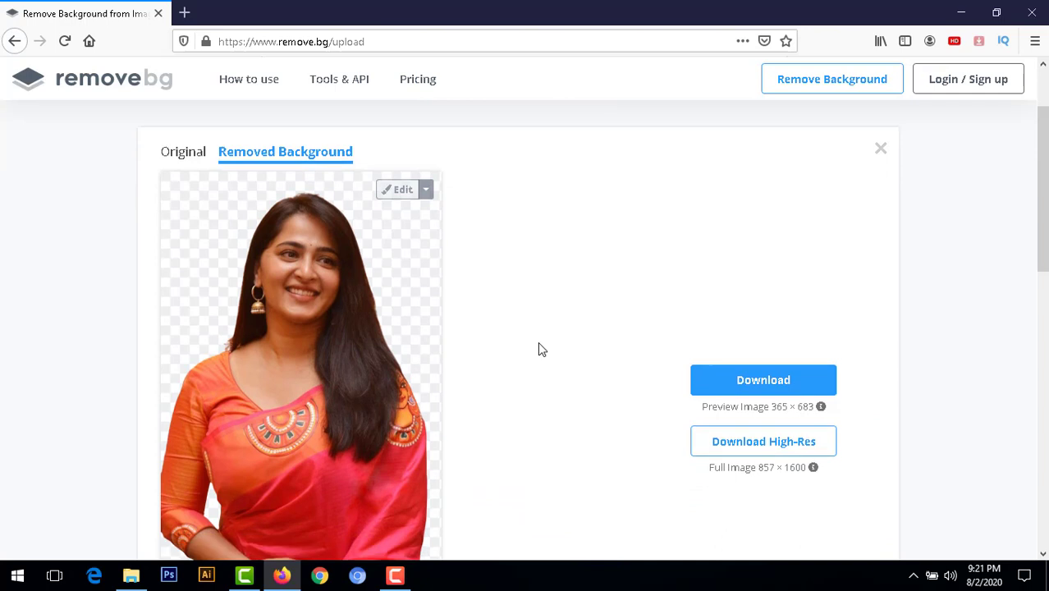
# Step: Download the 365 × 683 preview of the background-free image and save the PNG file
pyautogui.scroll(-2, 539, 345)
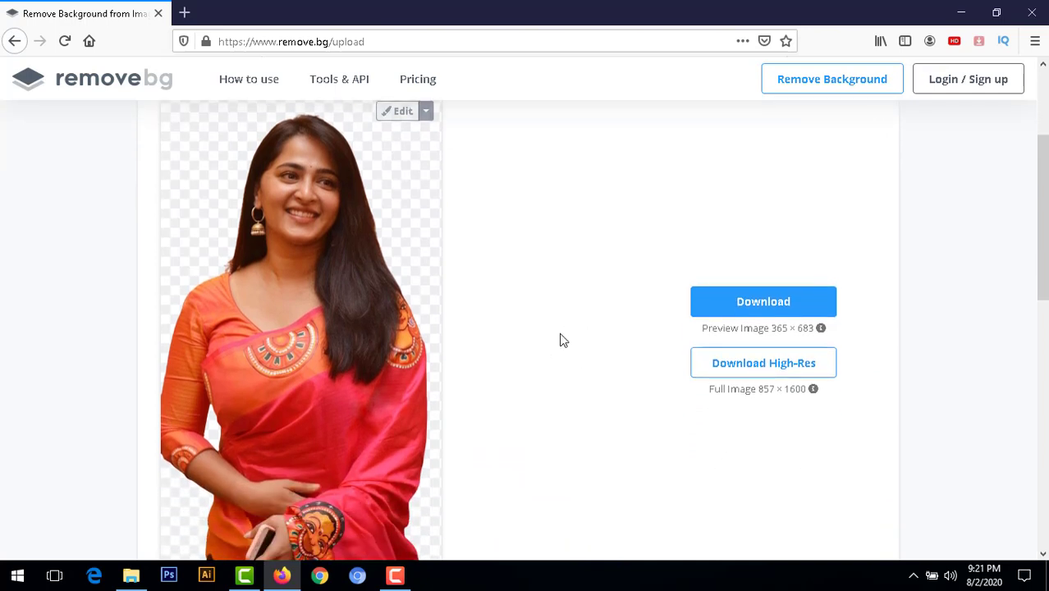
pyautogui.click(740, 313)
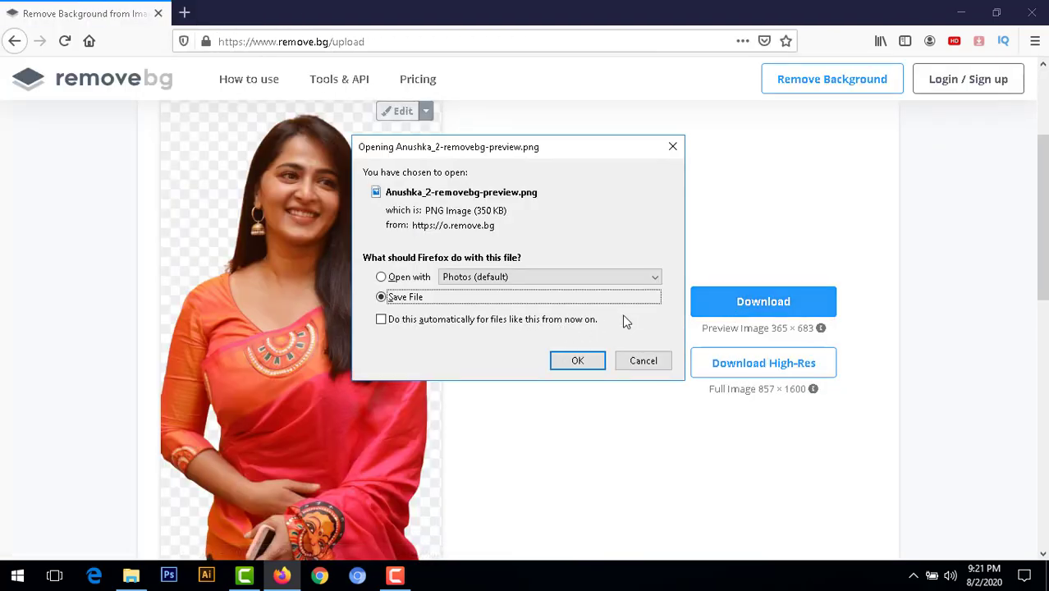
pyautogui.click(577, 361)
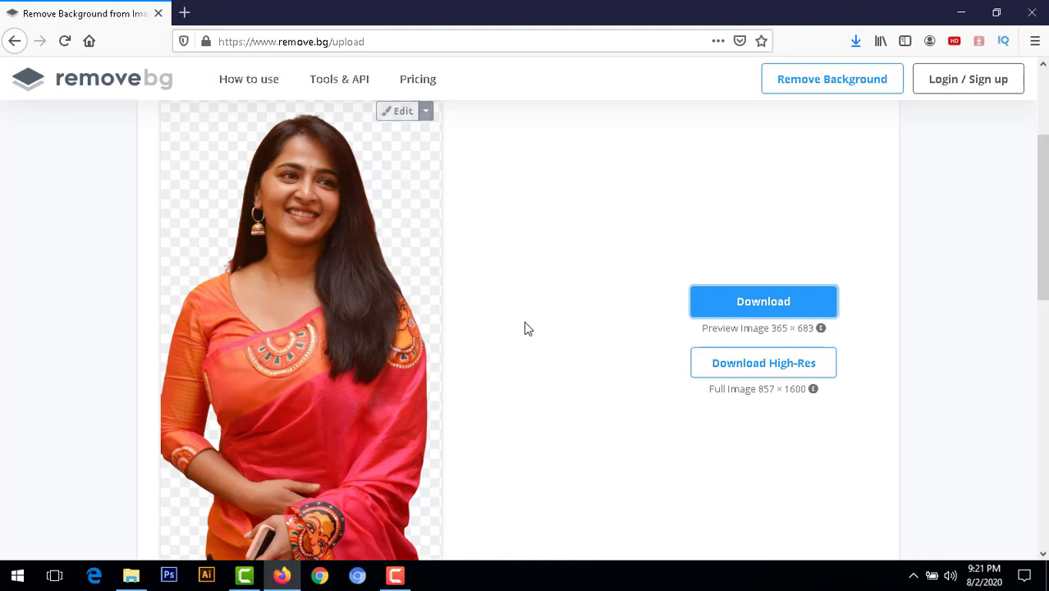
# Step: Open the cut-out in the background editor and apply the night city street photo as background
pyautogui.scroll(2, 528, 328)
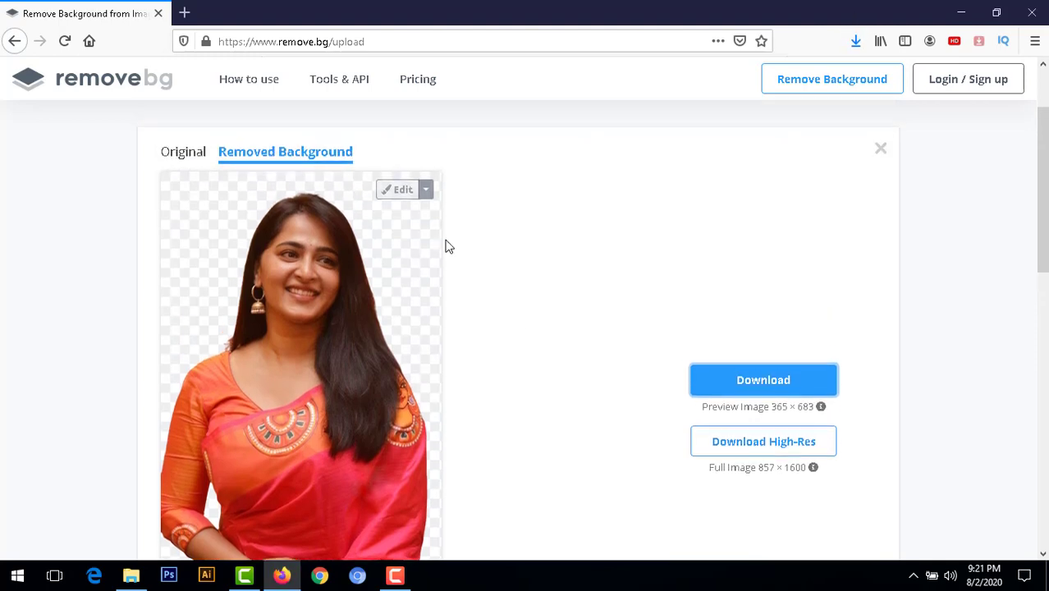
pyautogui.click(407, 194)
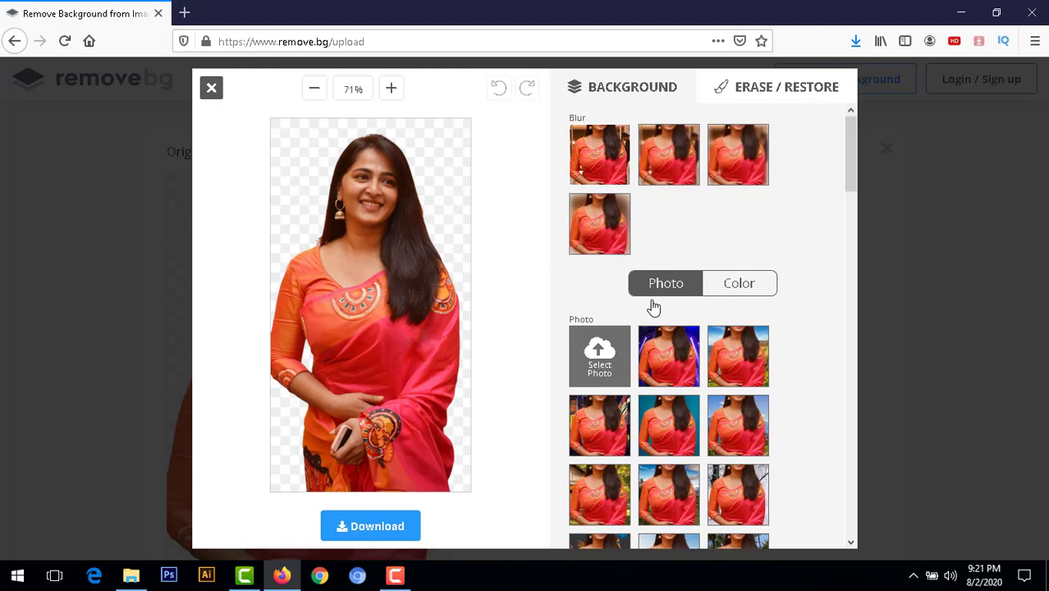
pyautogui.click(622, 436)
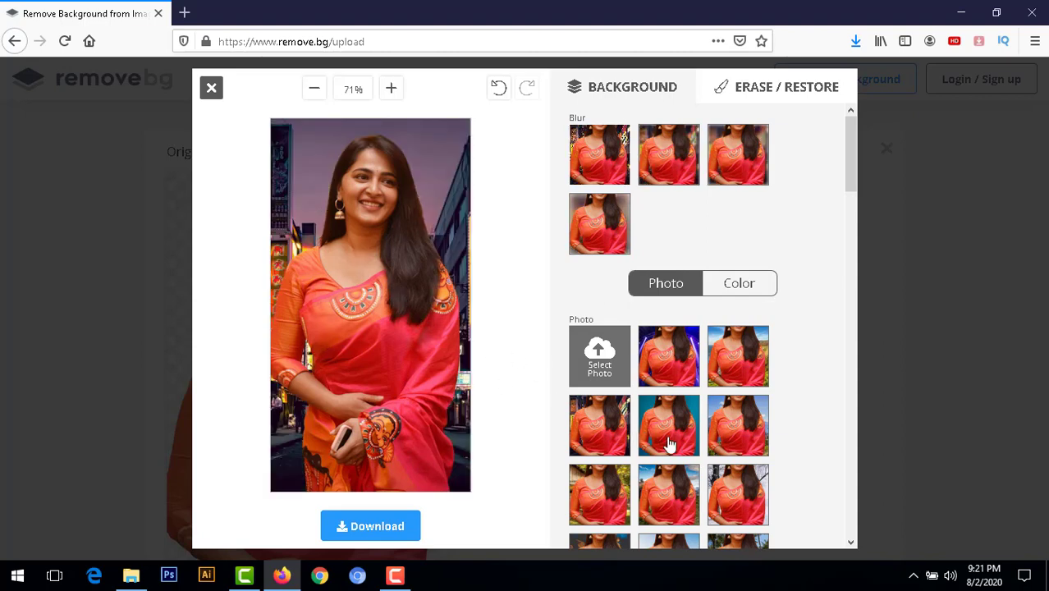
# Step: Try the brick wall photo and the palm beach photo as backgrounds for the portrait
pyautogui.scroll(-4, 681, 452)
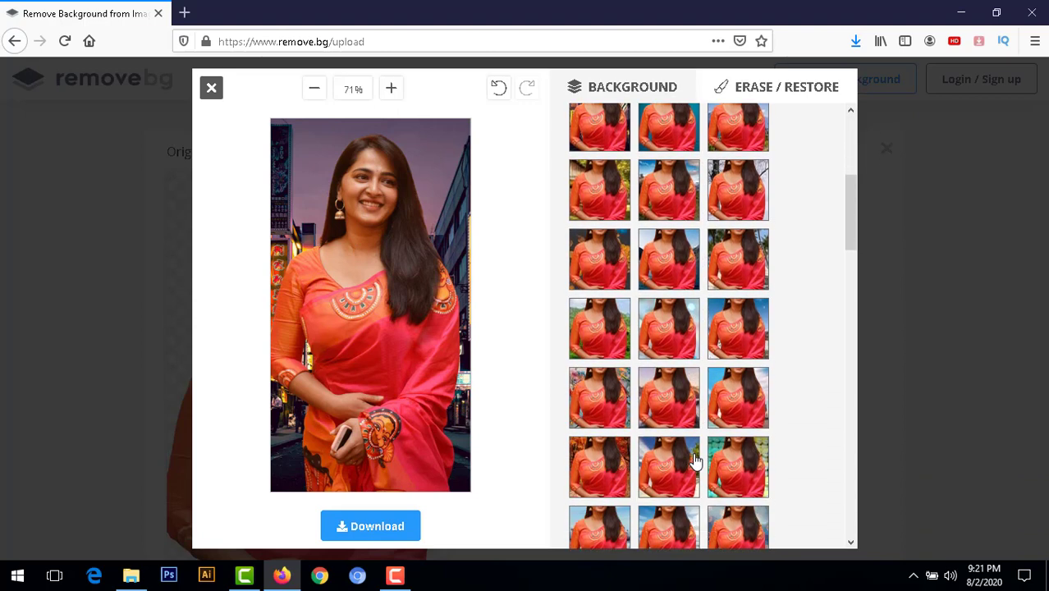
pyautogui.scroll(-2, 693, 461)
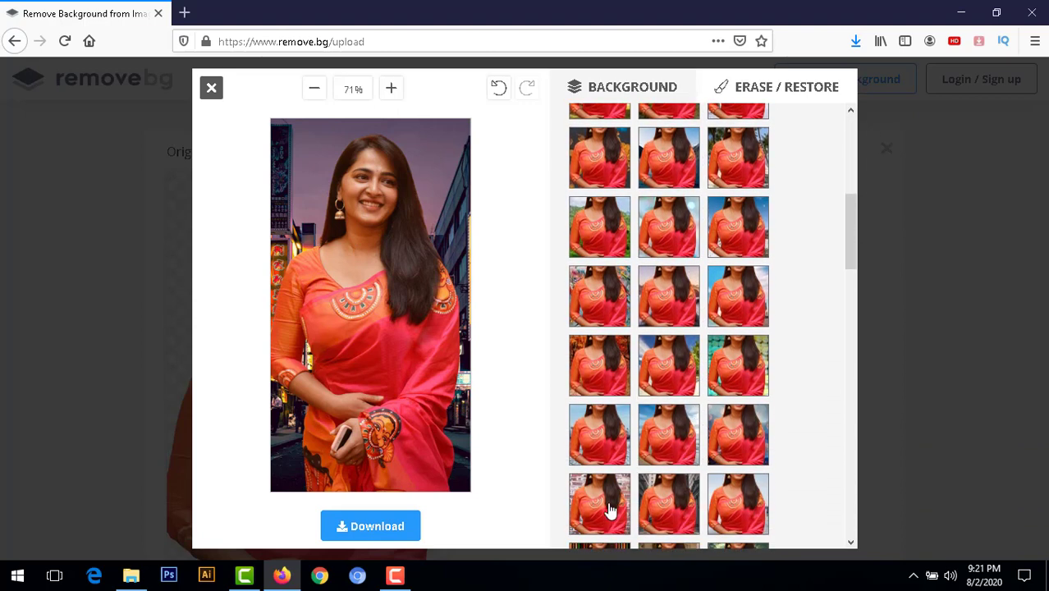
pyautogui.click(609, 510)
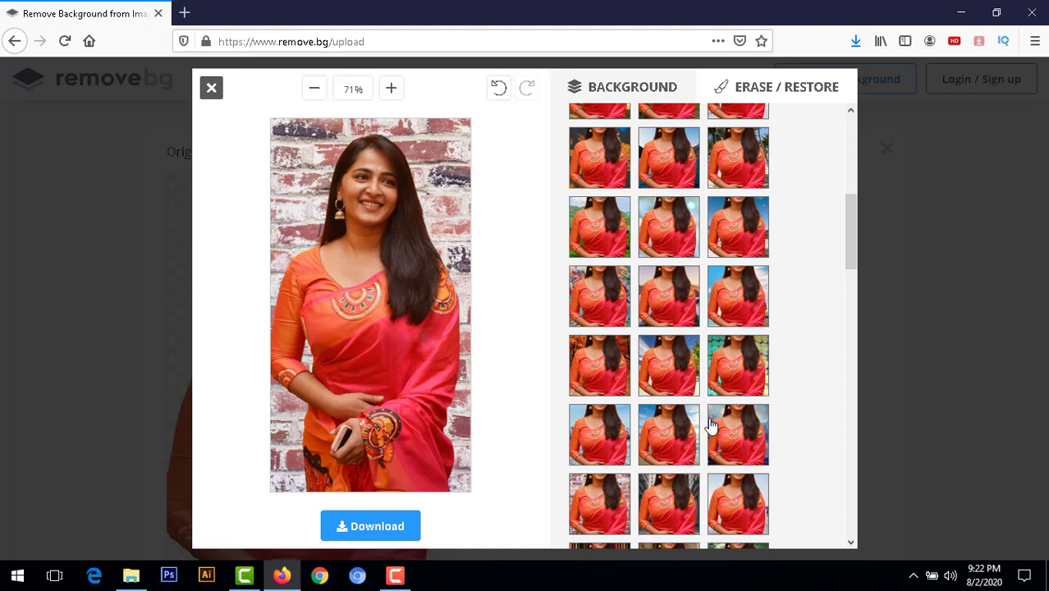
pyautogui.scroll(3, 704, 418)
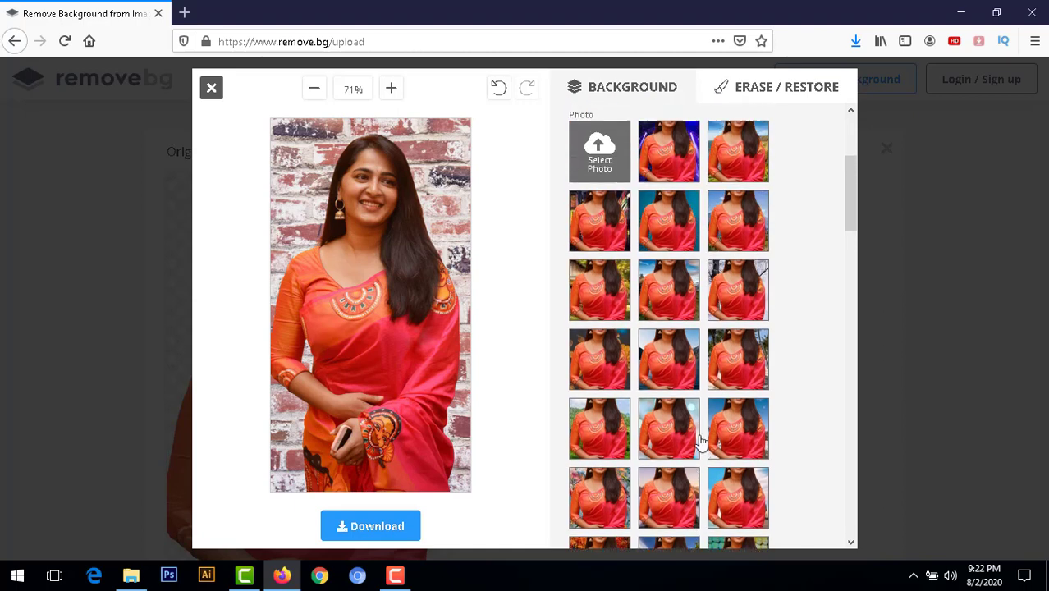
pyautogui.click(736, 371)
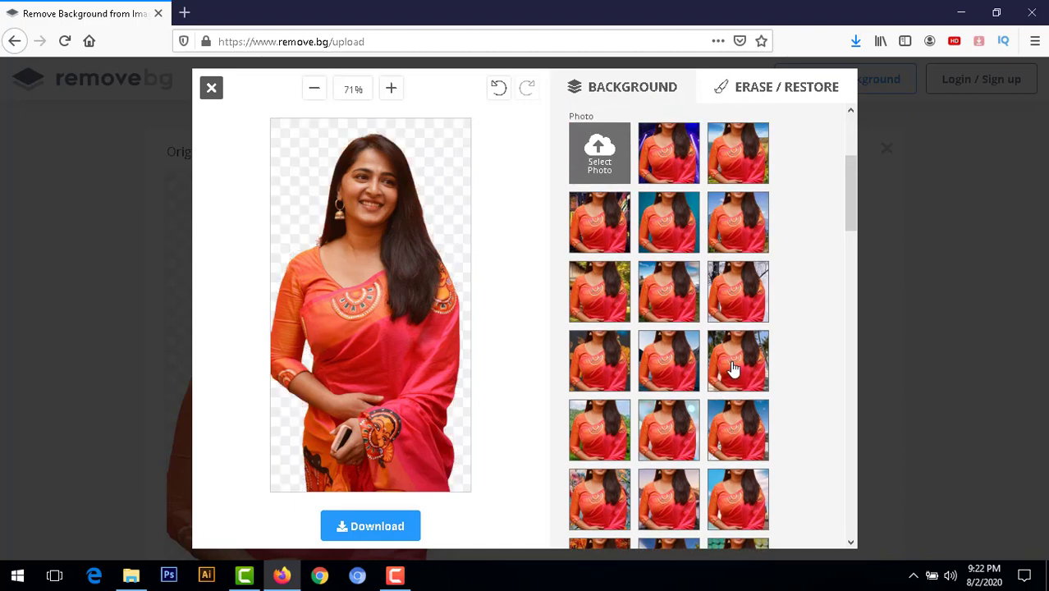
pyautogui.scroll(2, 733, 369)
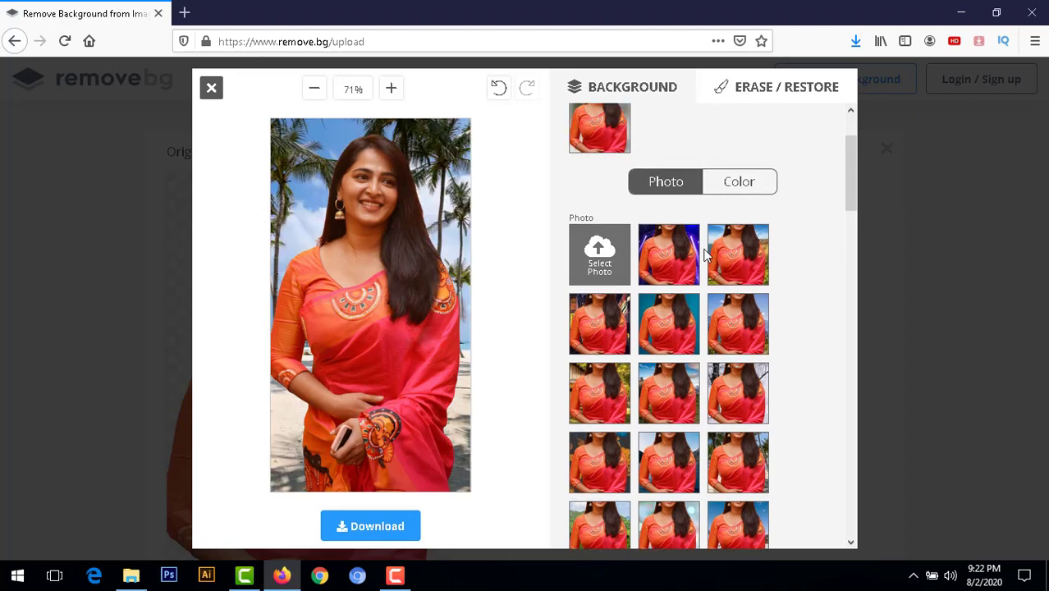
pyautogui.scroll(2, 710, 266)
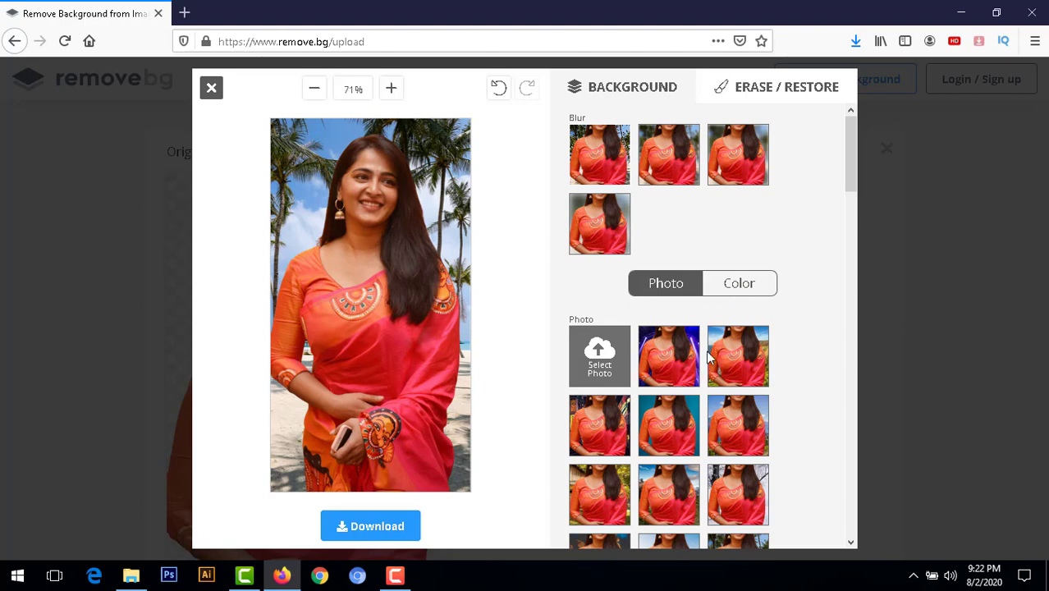
# Step: Switch to solid colour backgrounds, try red, pink, indigo, cyan and orange, and settle on light green
pyautogui.click(753, 294)
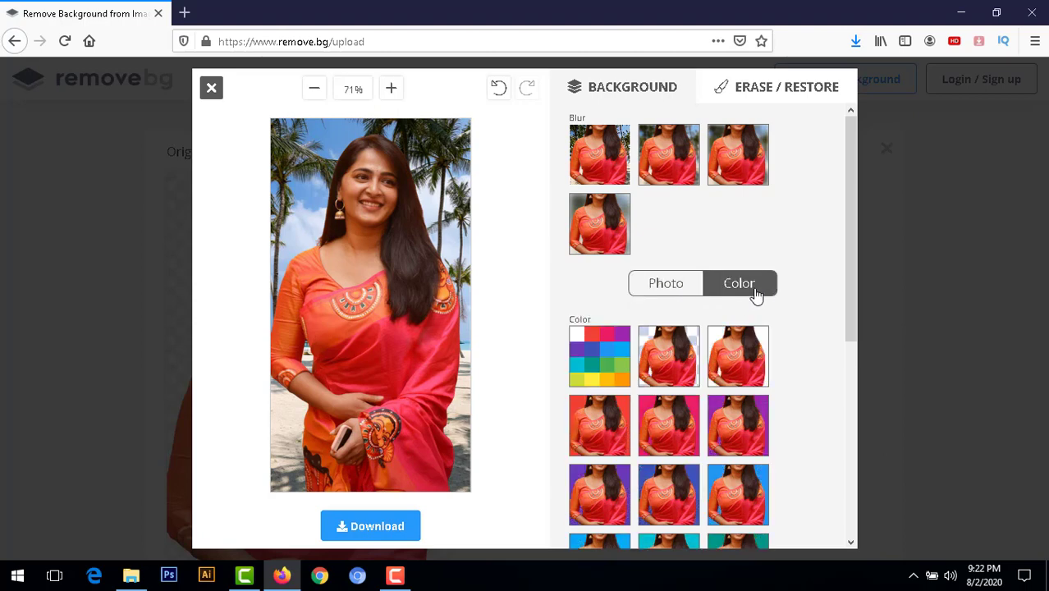
pyautogui.scroll(-3, 678, 437)
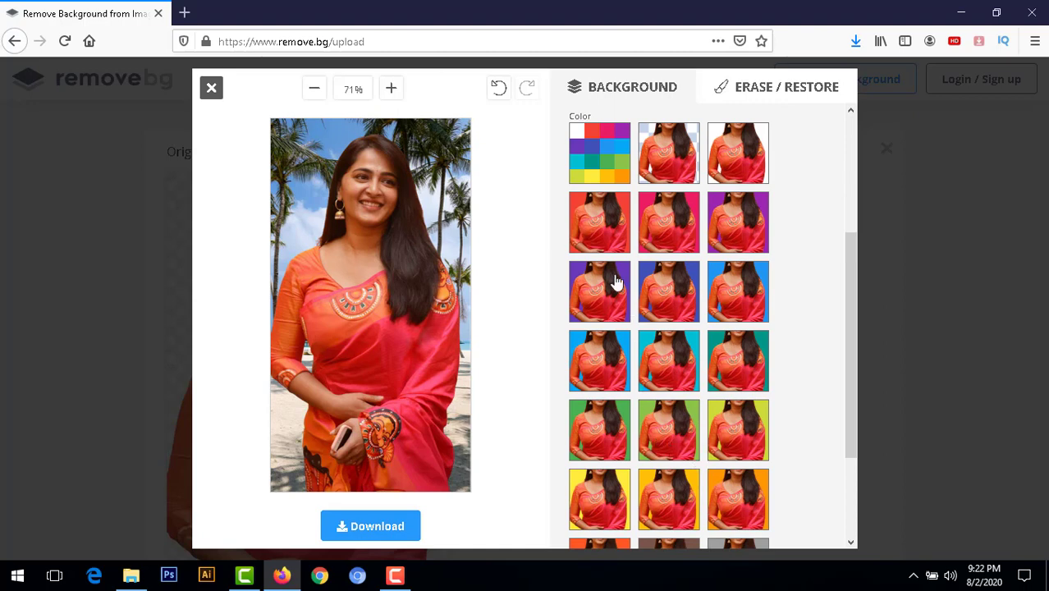
pyautogui.click(604, 237)
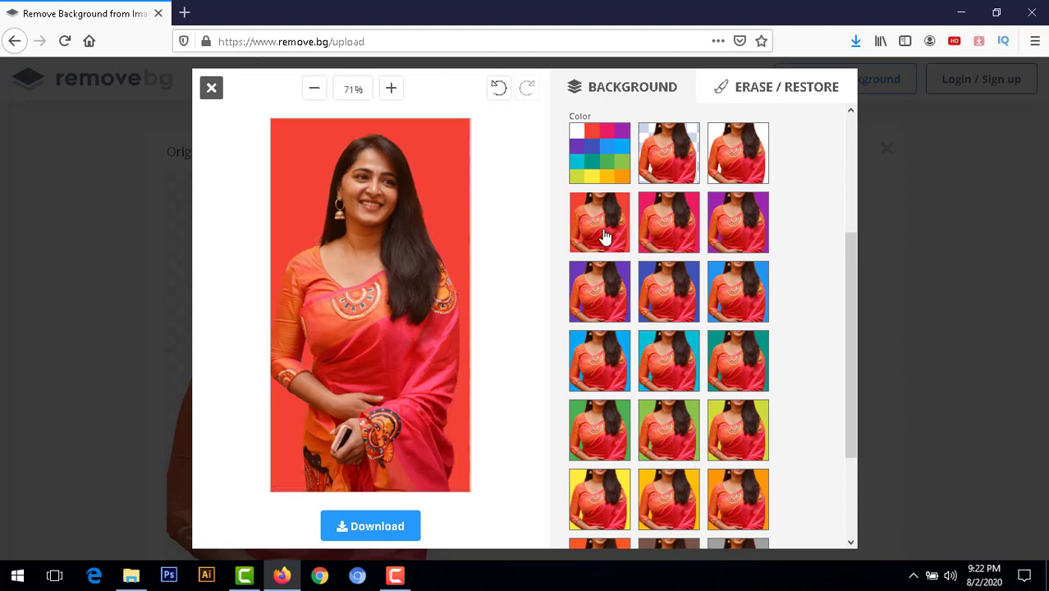
pyautogui.click(668, 242)
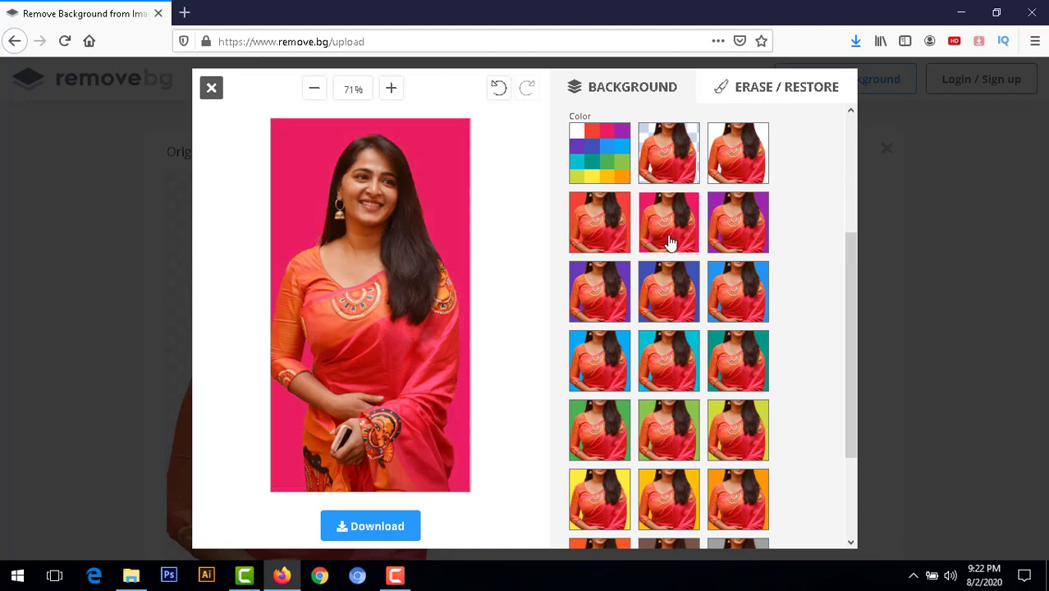
pyautogui.click(663, 300)
pyautogui.click(657, 359)
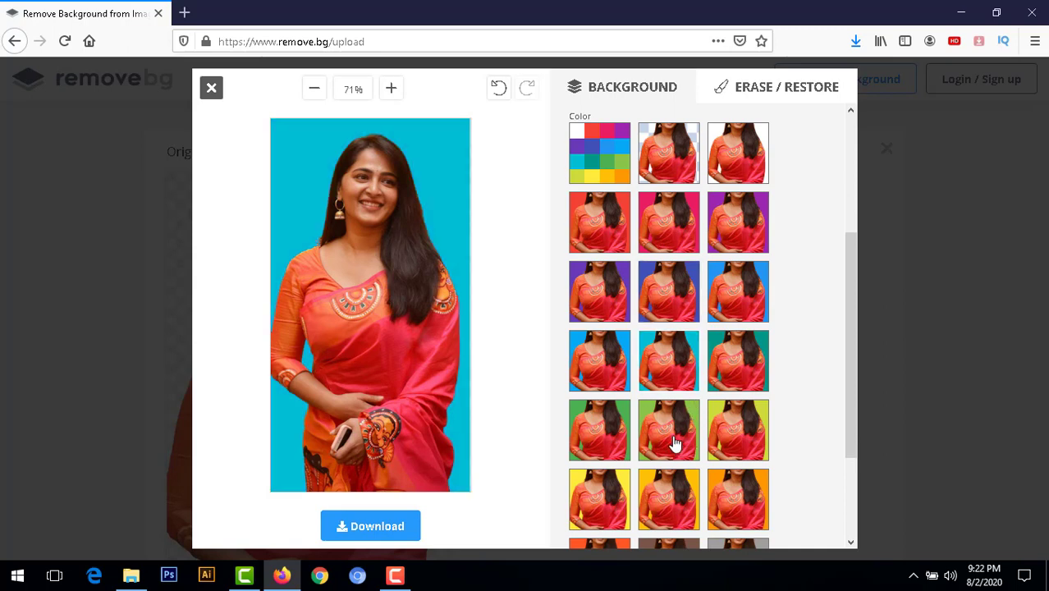
pyautogui.click(674, 440)
pyautogui.scroll(-2, 685, 447)
pyautogui.click(730, 384)
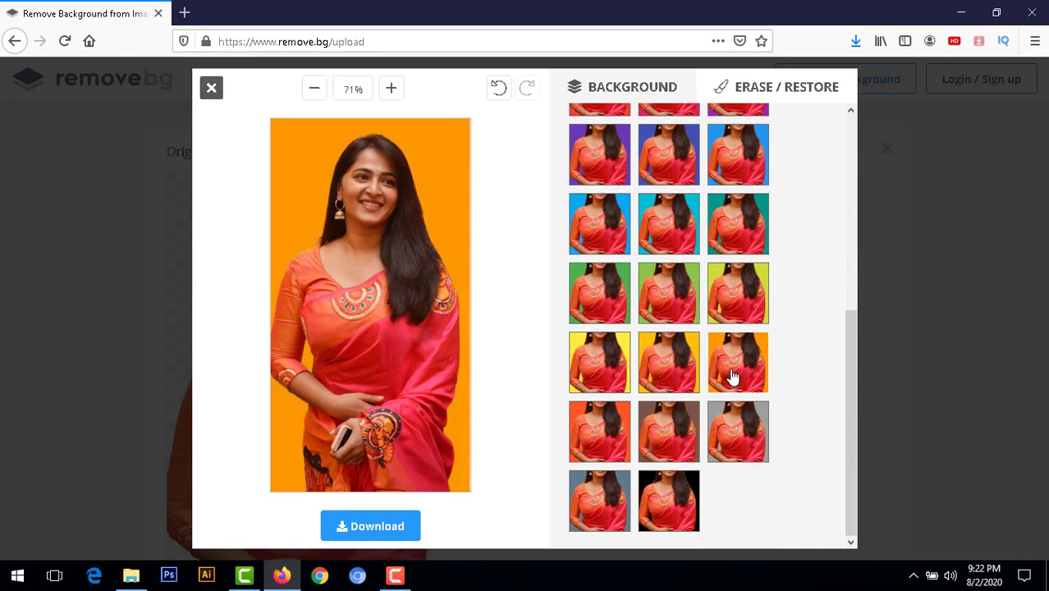
pyautogui.click(669, 305)
pyautogui.scroll(5, 558, 329)
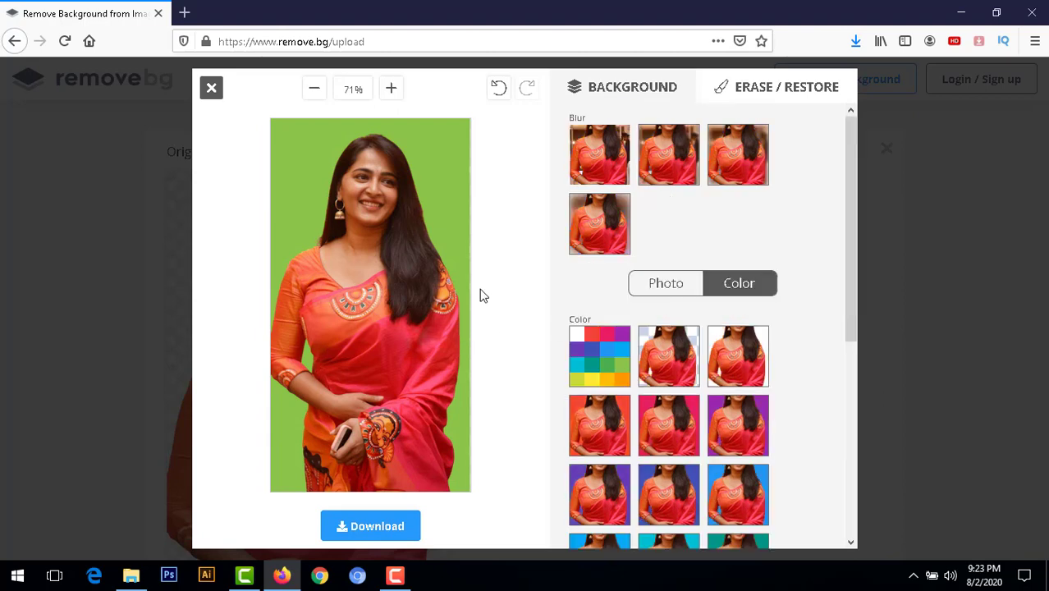
# Step: Download the portrait with the light green background and save the PNG file
pyautogui.click(377, 527)
pyautogui.click(525, 323)
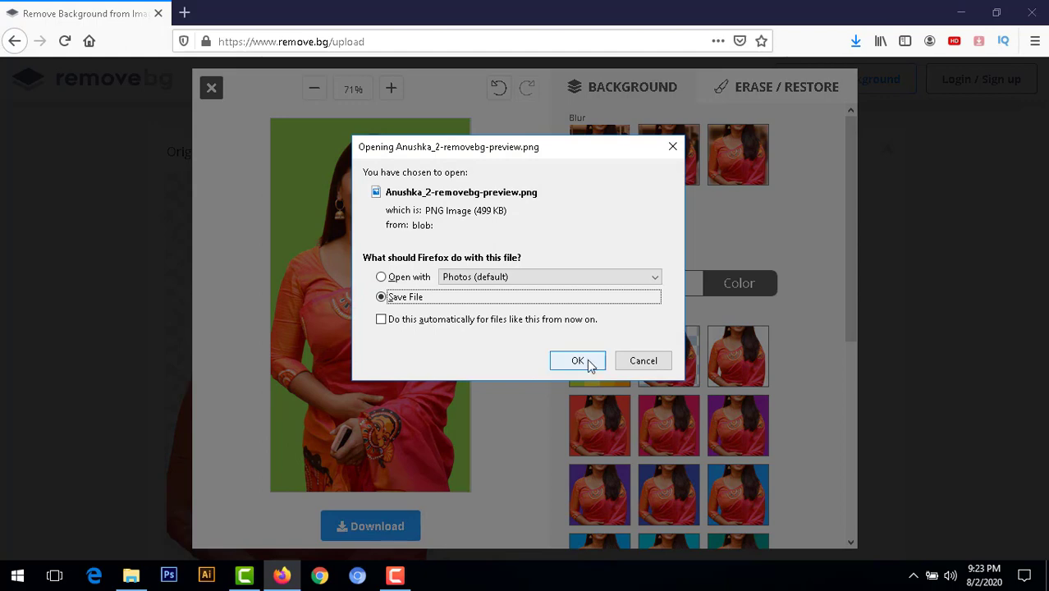
pyautogui.click(578, 361)
pyautogui.click(588, 363)
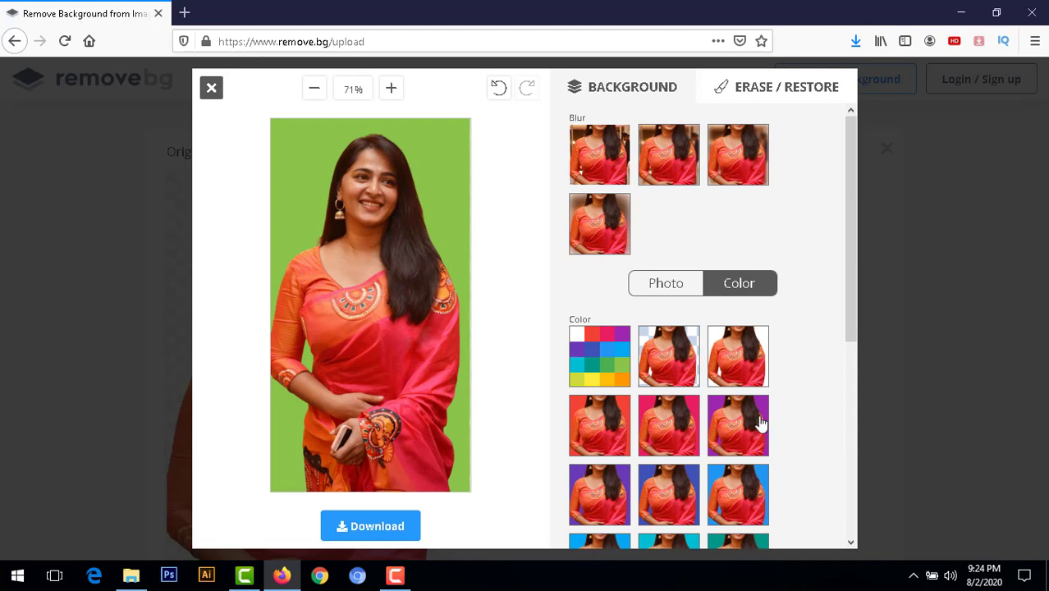
# Step: Set a custom background photo by choosing image 1 from the Wallpaper folder in D:\Backround Picture\Picture
pyautogui.click(669, 287)
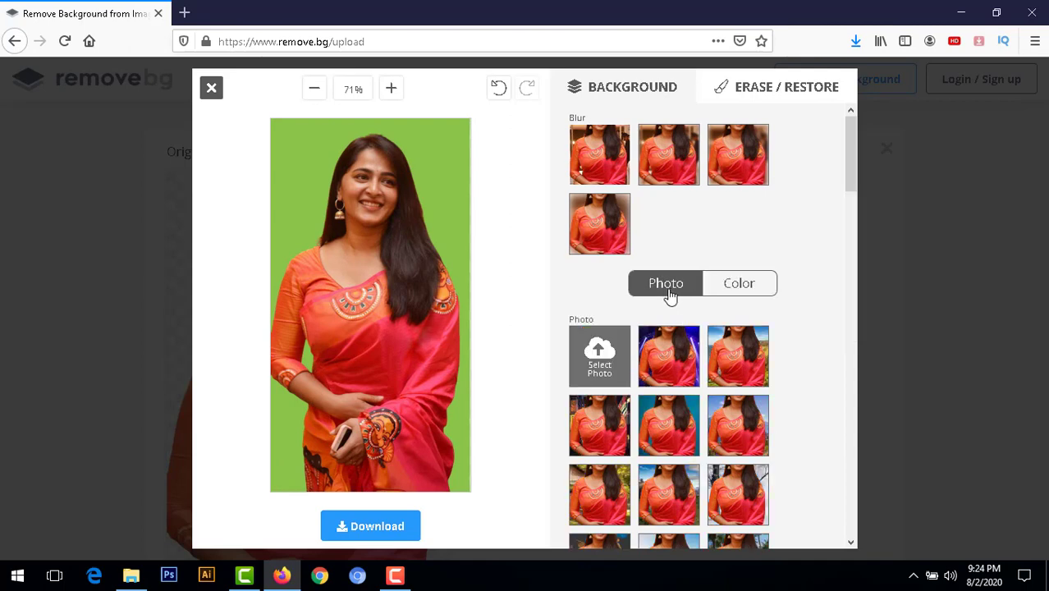
pyautogui.click(612, 366)
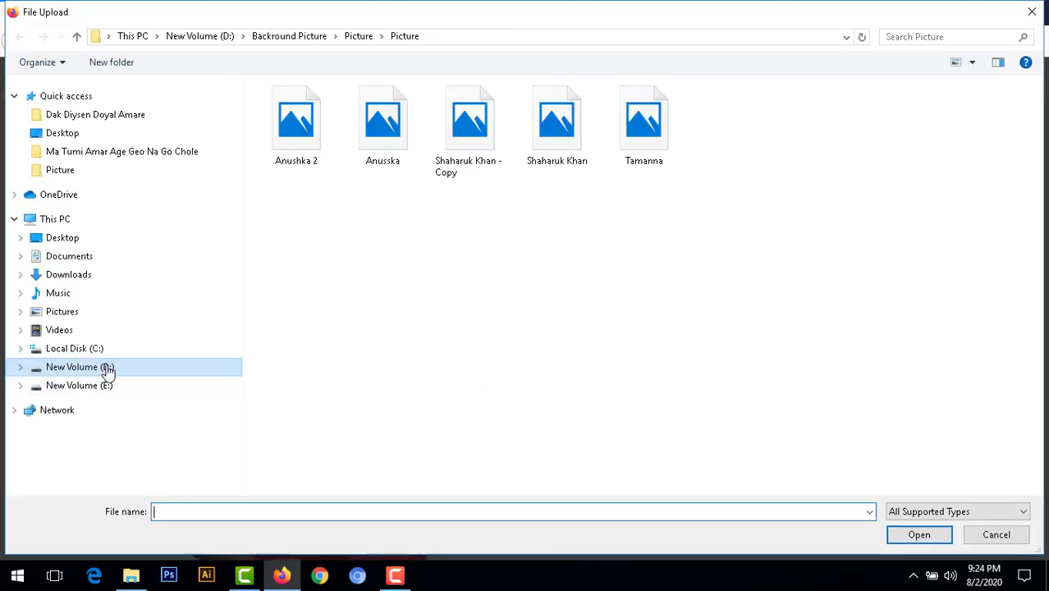
pyautogui.click(289, 36)
pyautogui.doubleClick(295, 123)
pyautogui.click(308, 134)
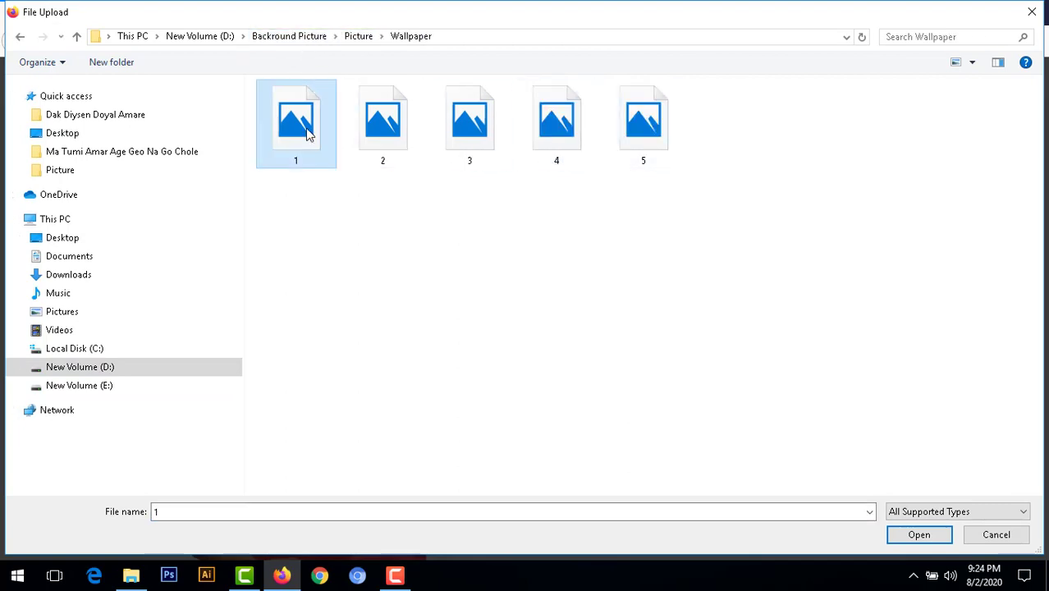
pyautogui.doubleClick(307, 134)
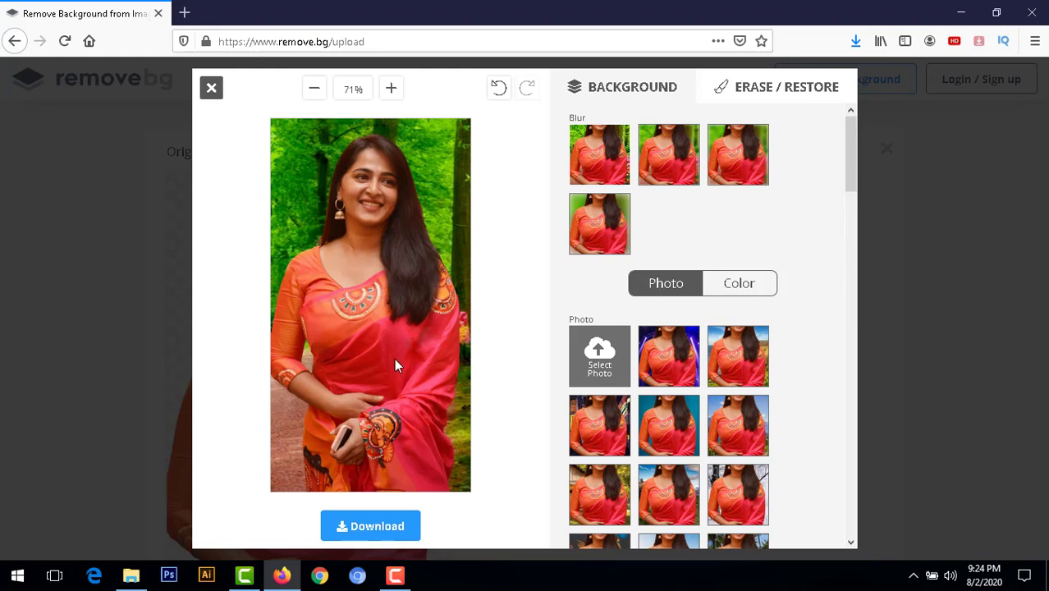
# Step: Download the portrait with the custom forest background and save the PNG file
pyautogui.click(384, 528)
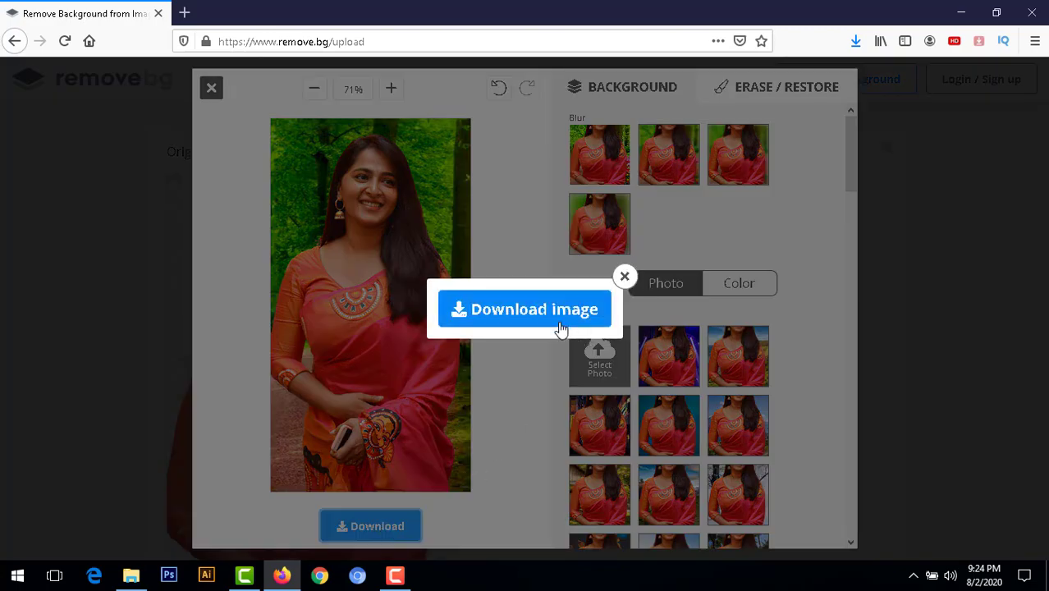
pyautogui.click(560, 320)
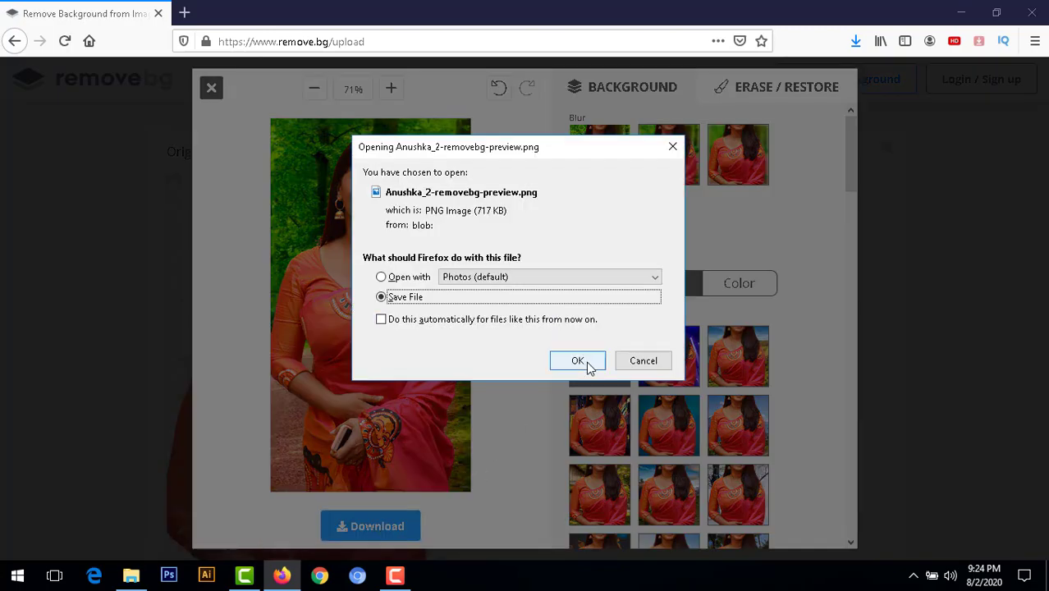
pyautogui.click(585, 363)
pyautogui.click(586, 361)
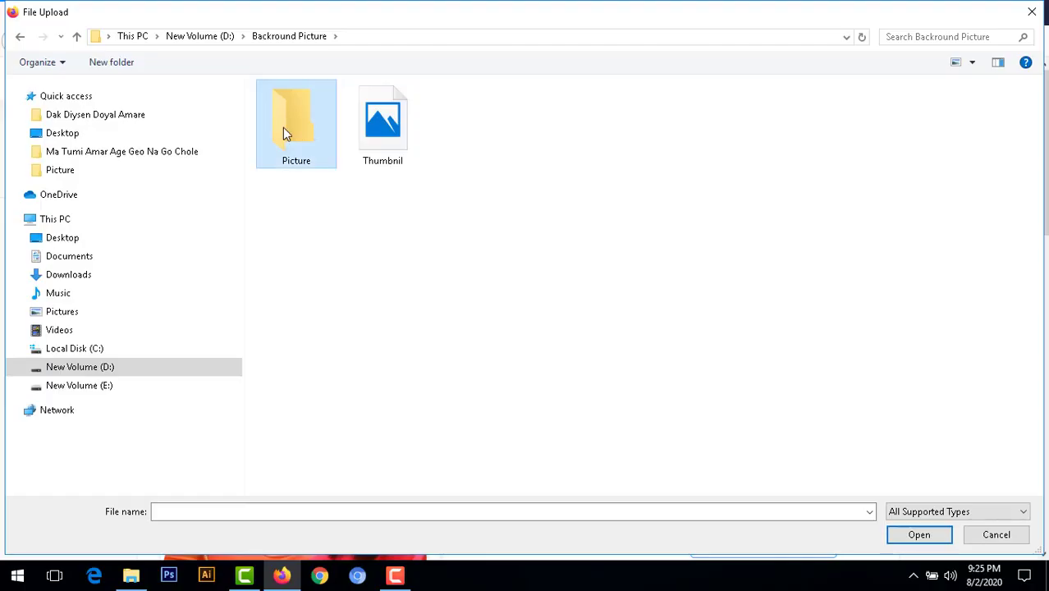
# Step: Upload the Shaharuk Khan image from the nested Picture folder in D:\Backround Picture and save its background-removed PNG preview
pyautogui.doubleClick(283, 129)
pyautogui.doubleClick(301, 113)
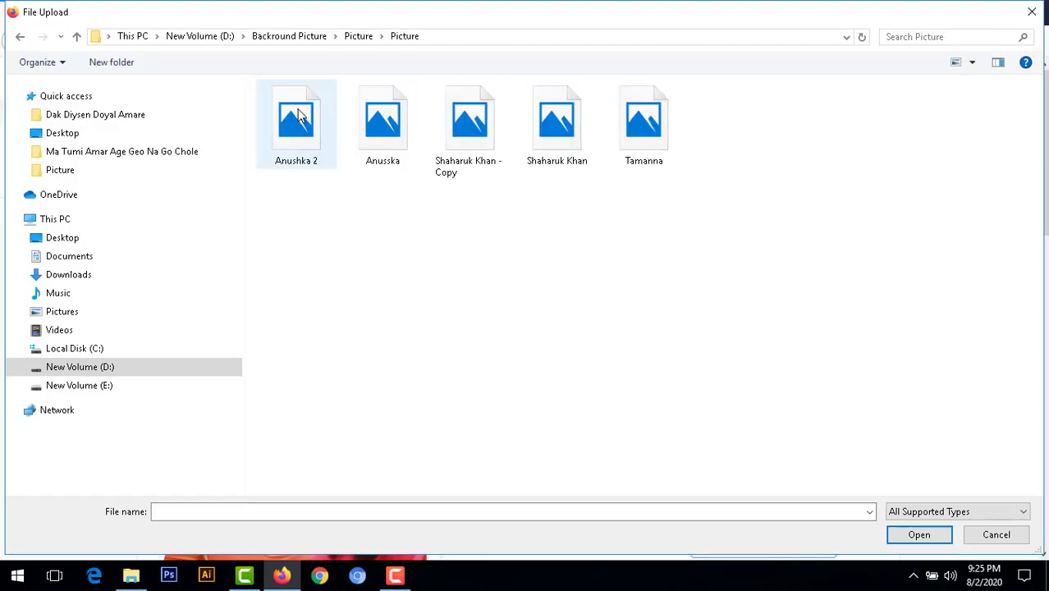
pyautogui.doubleClick(555, 131)
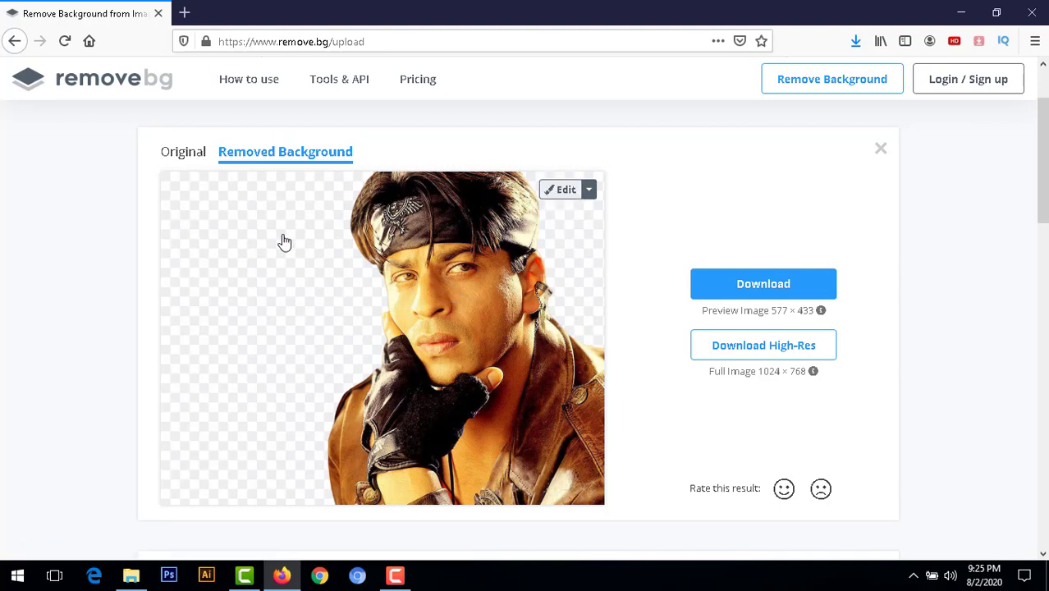
pyautogui.click(763, 284)
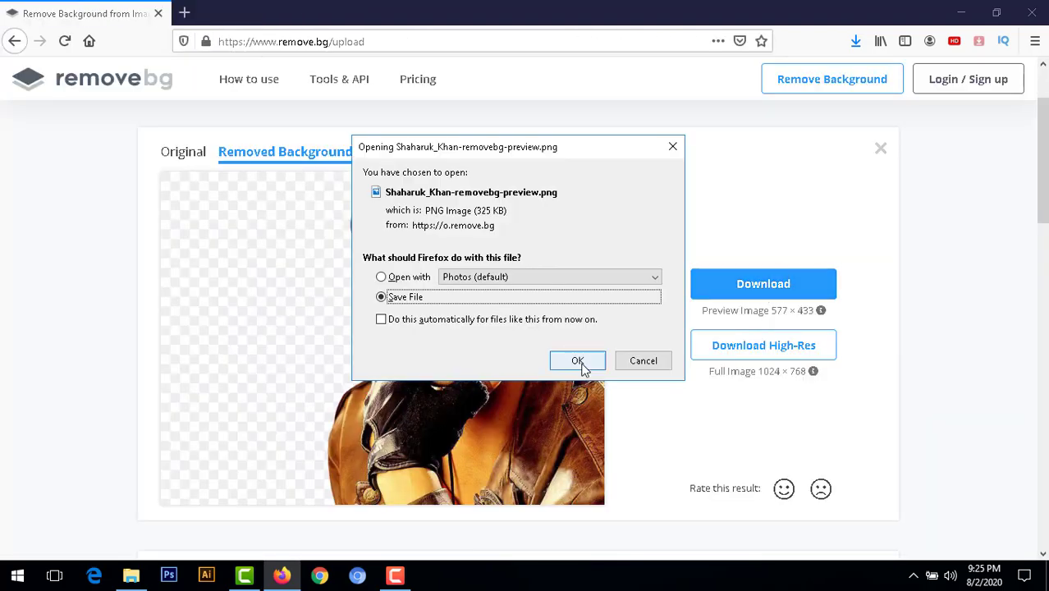
pyautogui.click(577, 361)
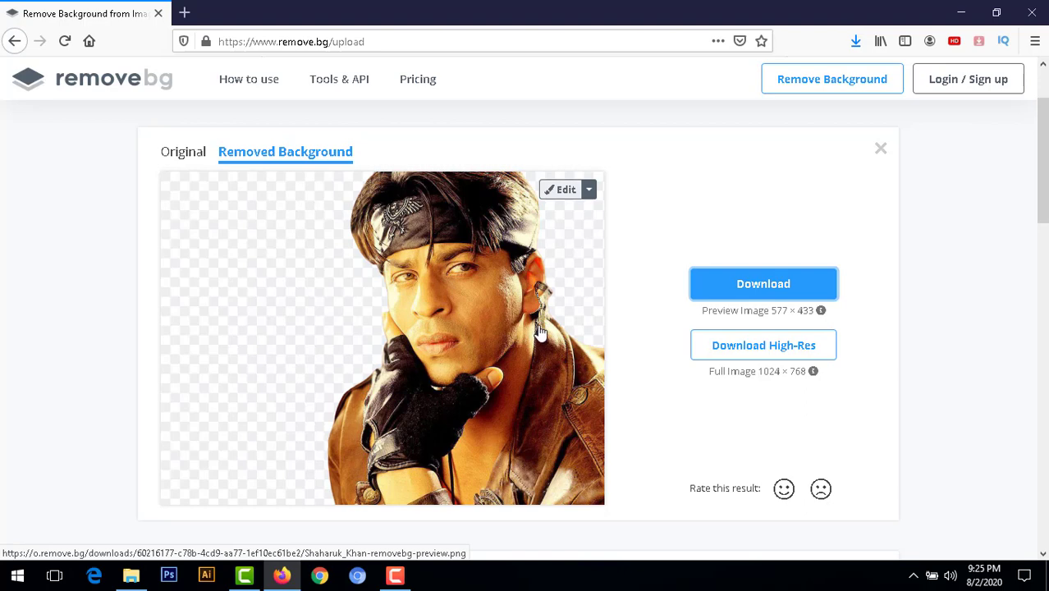
# Step: Replace the portrait's background with the colourful bokeh lights photo and save the edited image as a PNG file
pyautogui.click(566, 189)
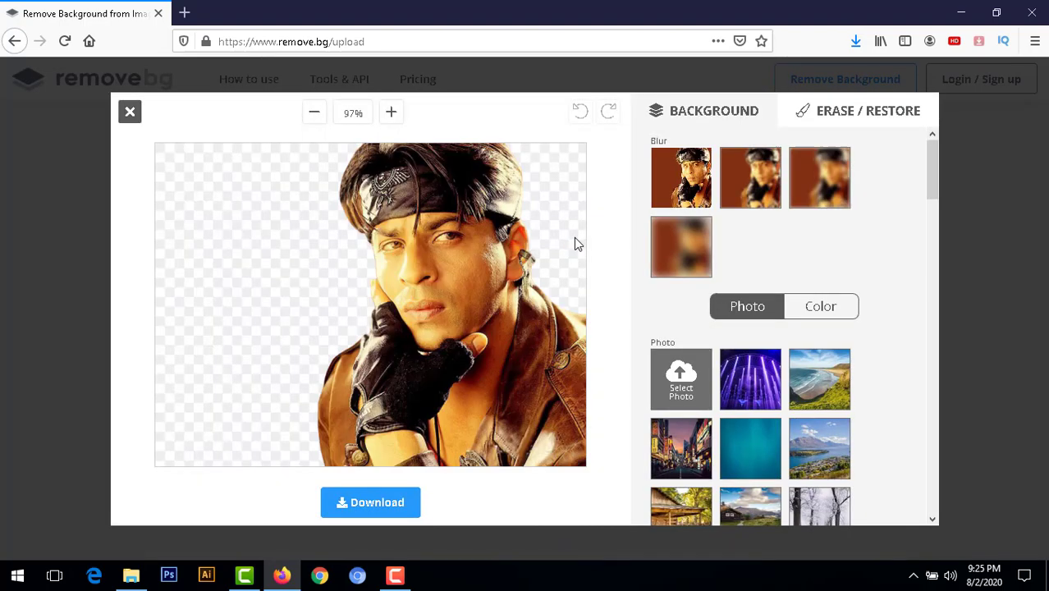
pyautogui.scroll(-4, 750, 441)
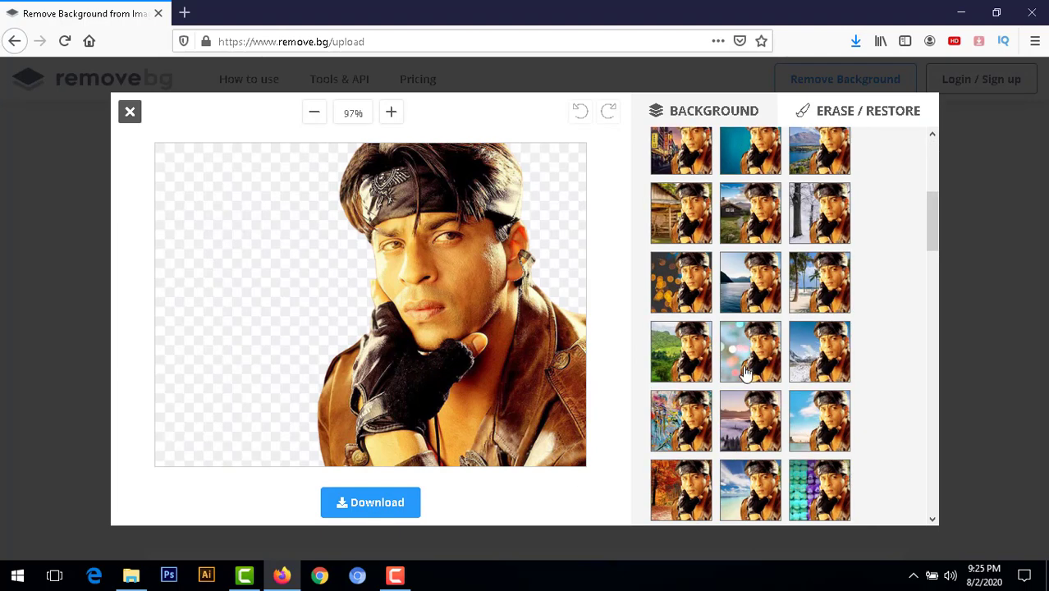
pyautogui.click(750, 361)
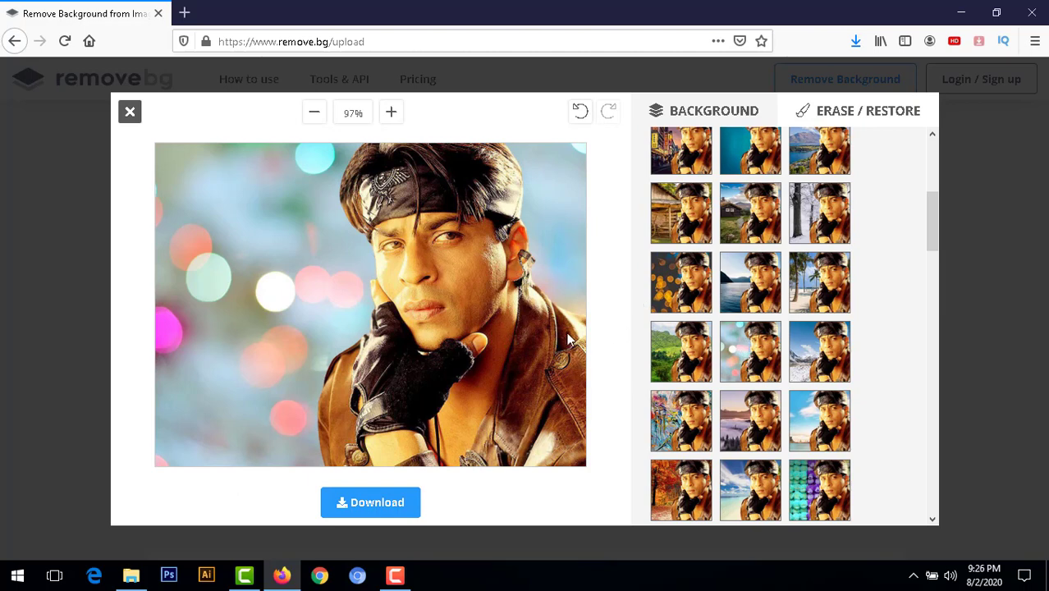
pyautogui.click(401, 502)
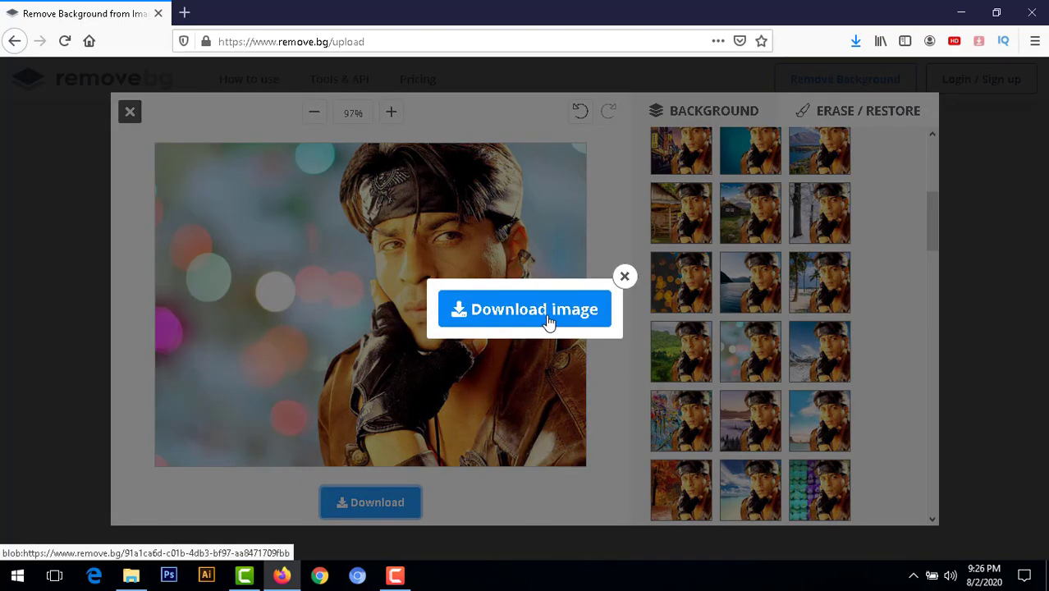
pyautogui.click(548, 321)
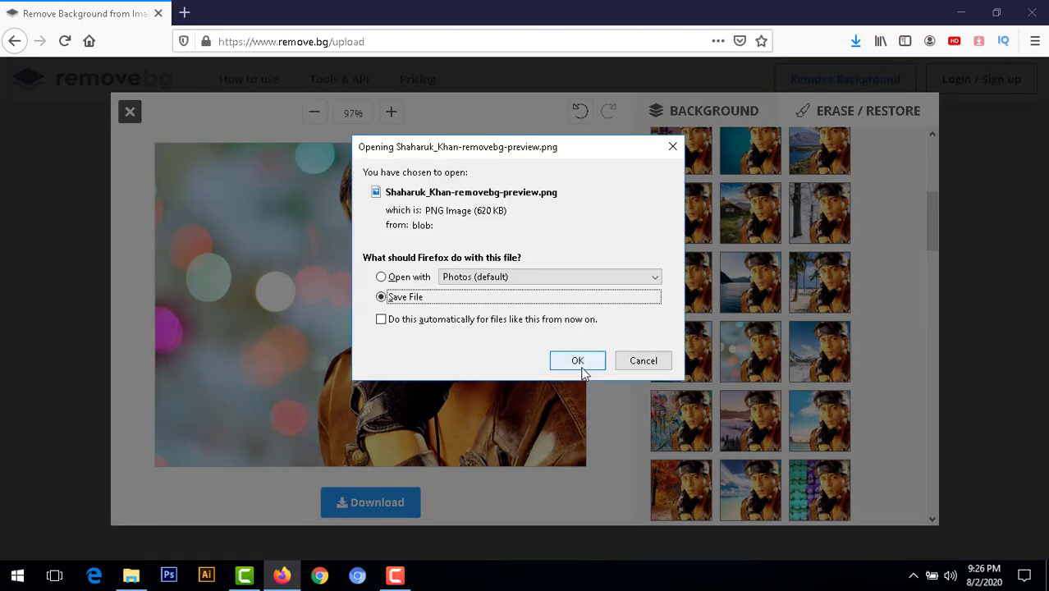
pyautogui.click(579, 362)
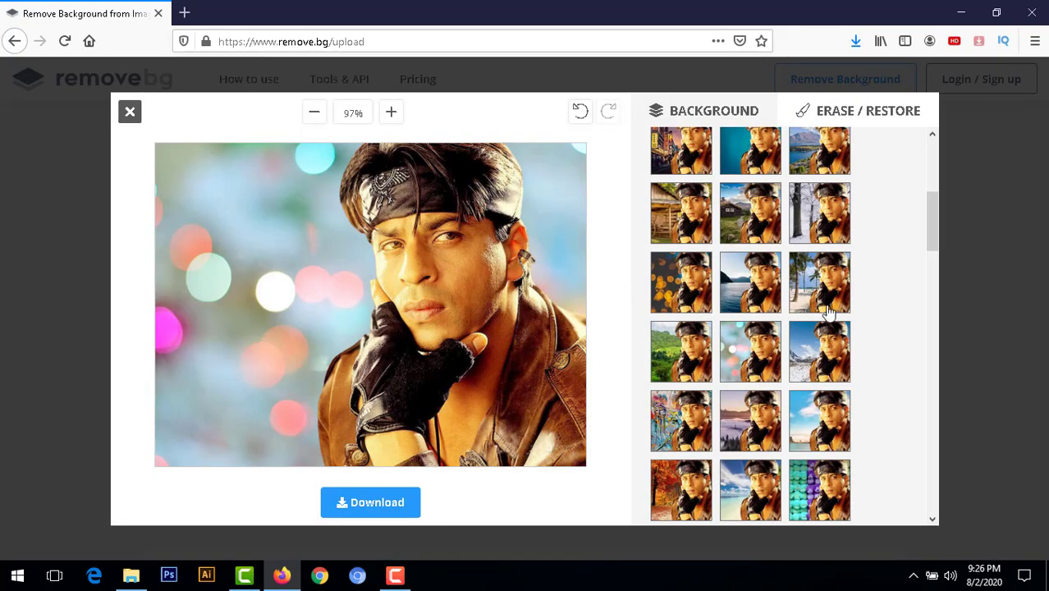
# Step: Switch to solid colour backgrounds and try indigo, light green, yellow and grey behind the portrait
pyautogui.moveTo(931, 218); pyautogui.dragTo(931, 175)
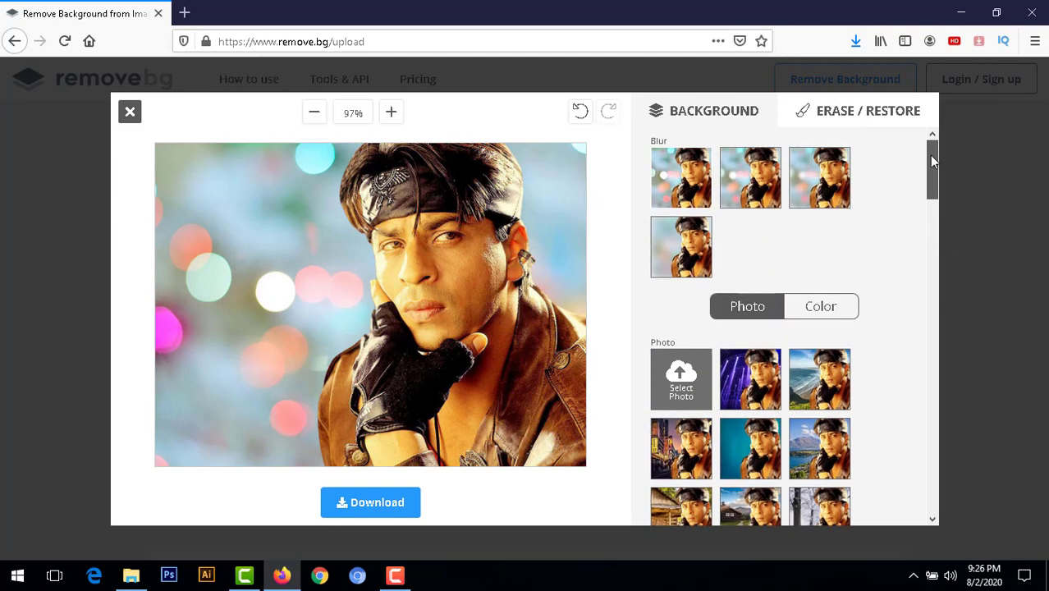
pyautogui.click(818, 306)
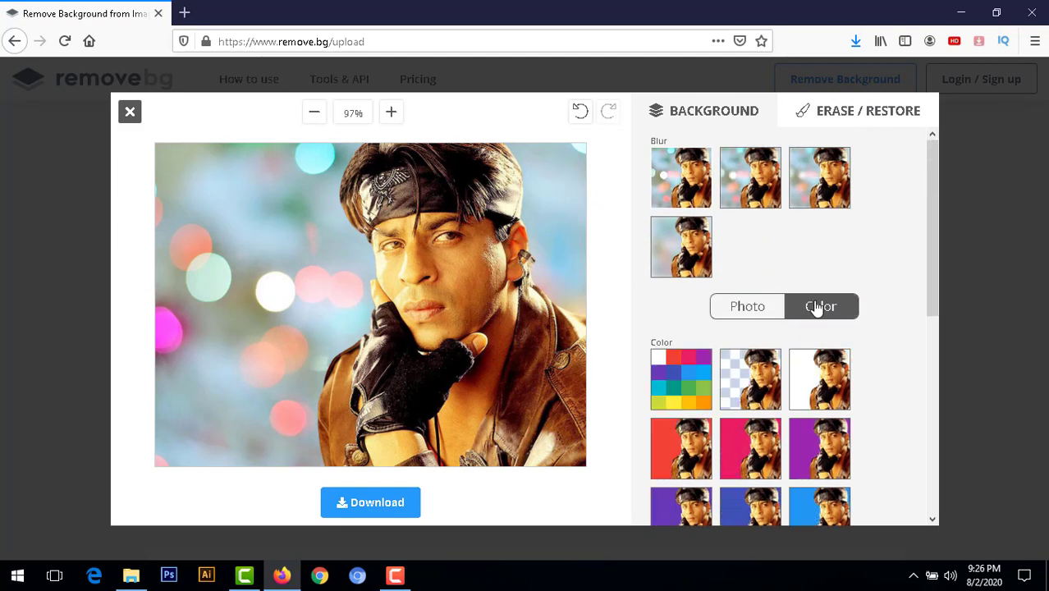
pyautogui.scroll(-2, 746, 415)
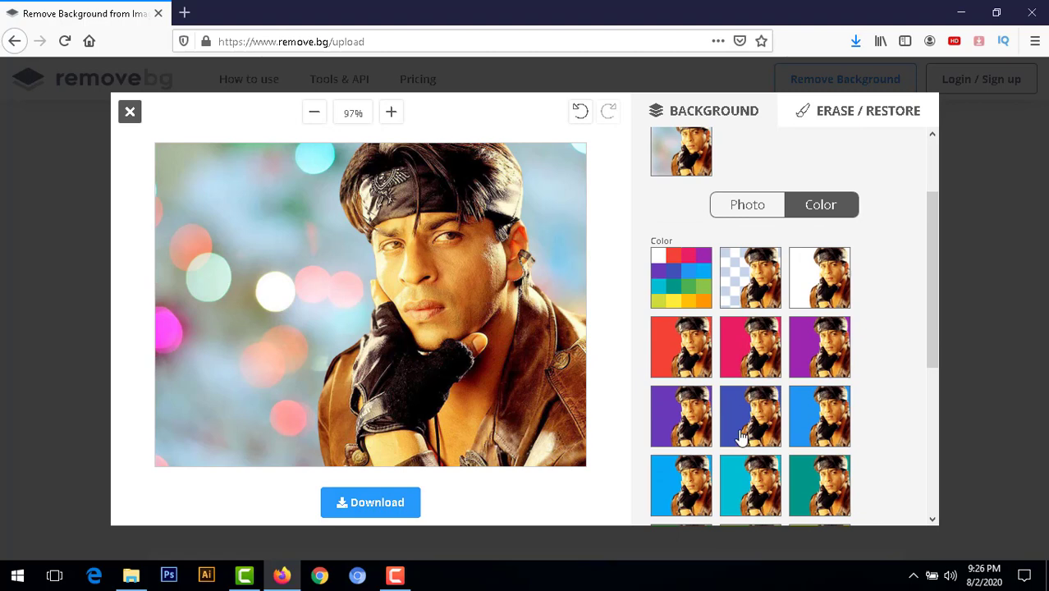
pyautogui.click(741, 438)
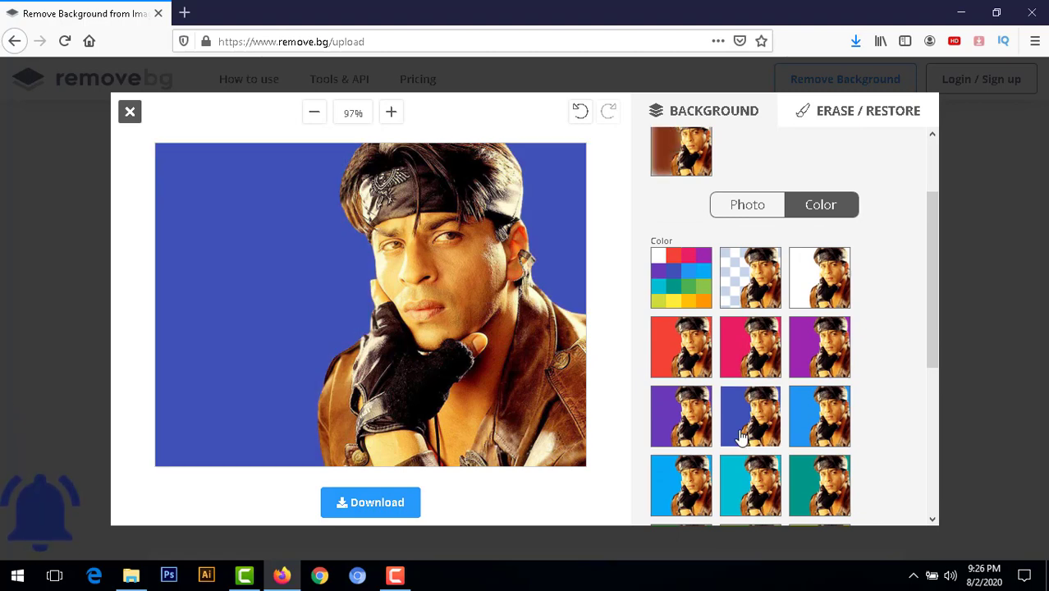
pyautogui.scroll(-4, 739, 439)
pyautogui.click(738, 370)
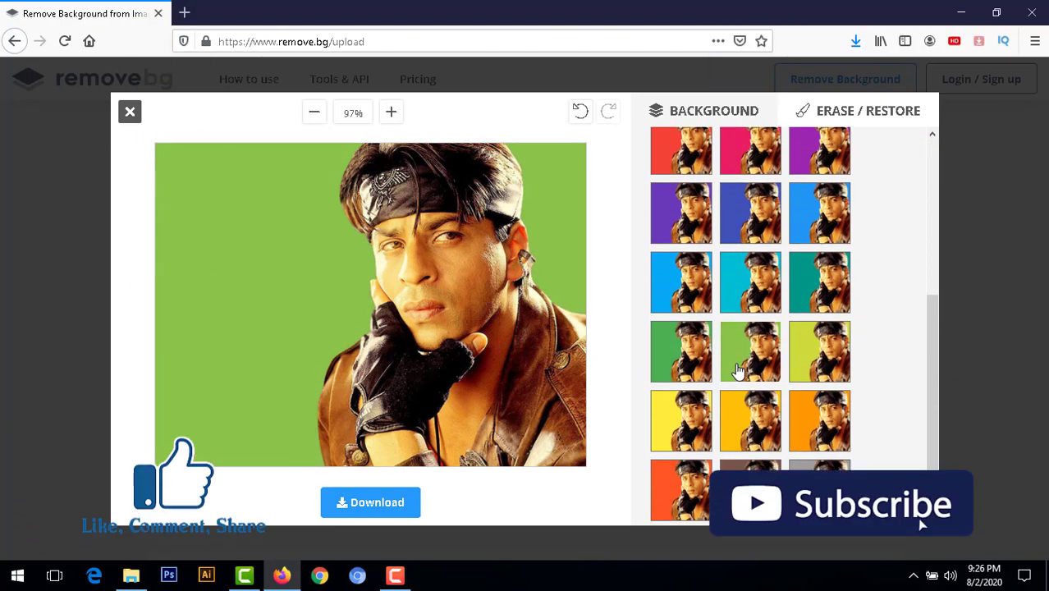
pyautogui.click(741, 441)
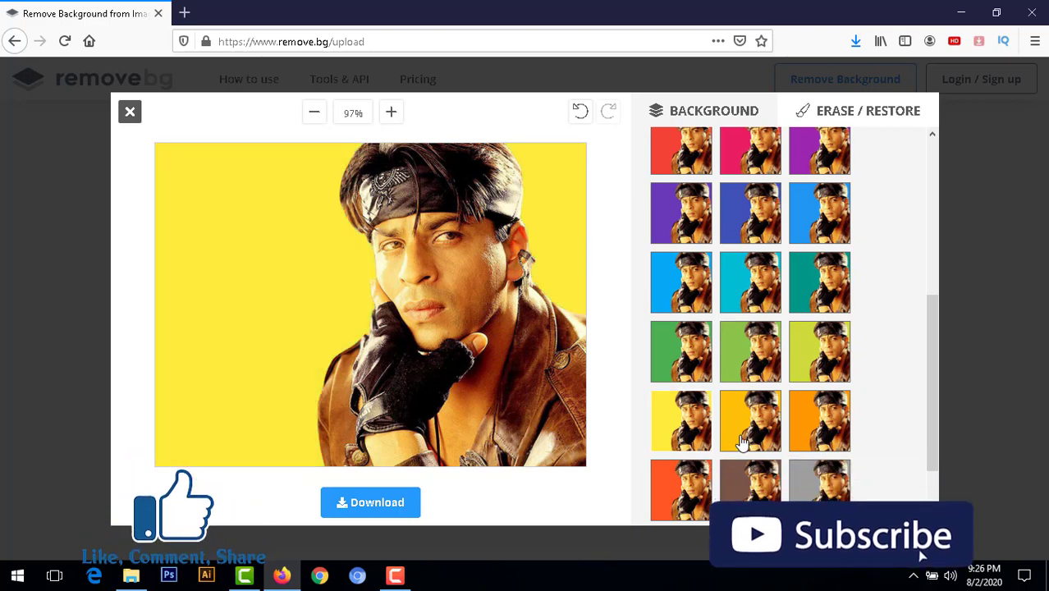
pyautogui.click(808, 482)
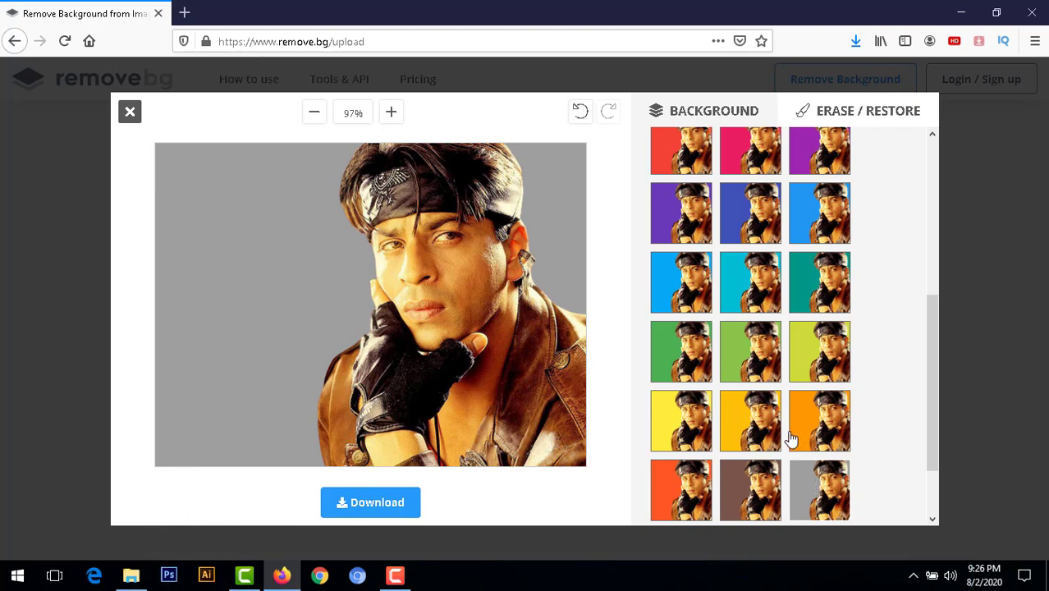
# Step: Set a custom background photo by choosing image 2 from the Wallpaper folder in D:\Backround Picture\Picture
pyautogui.scroll(5, 917, 390)
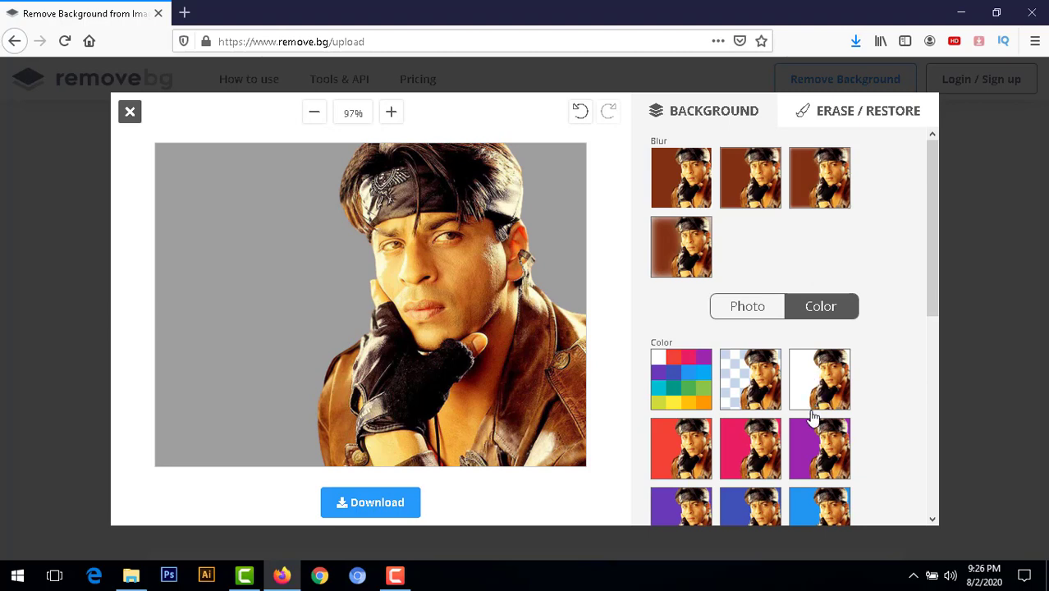
pyautogui.click(762, 320)
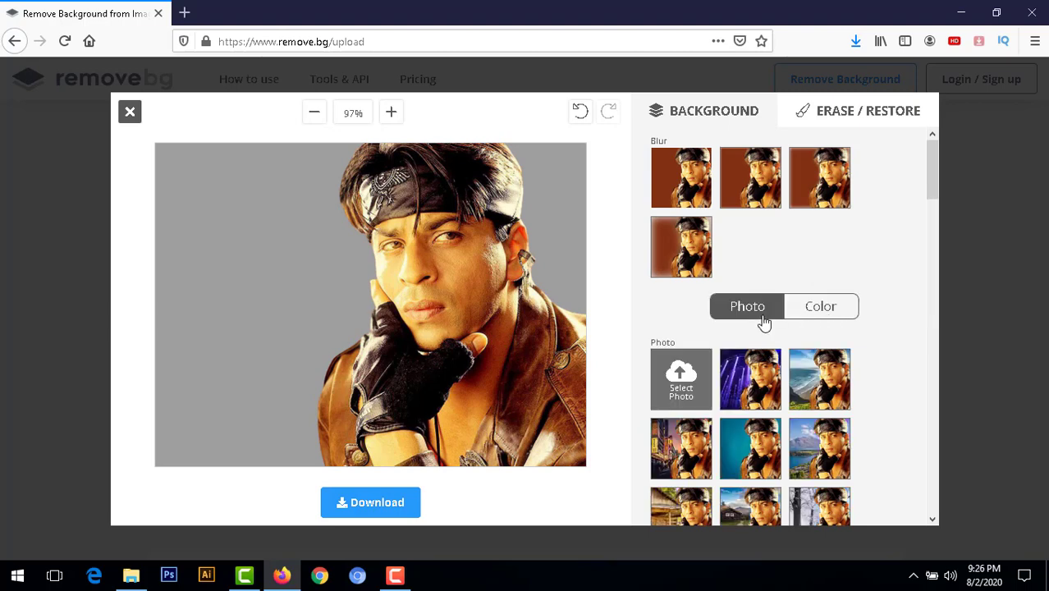
pyautogui.click(694, 385)
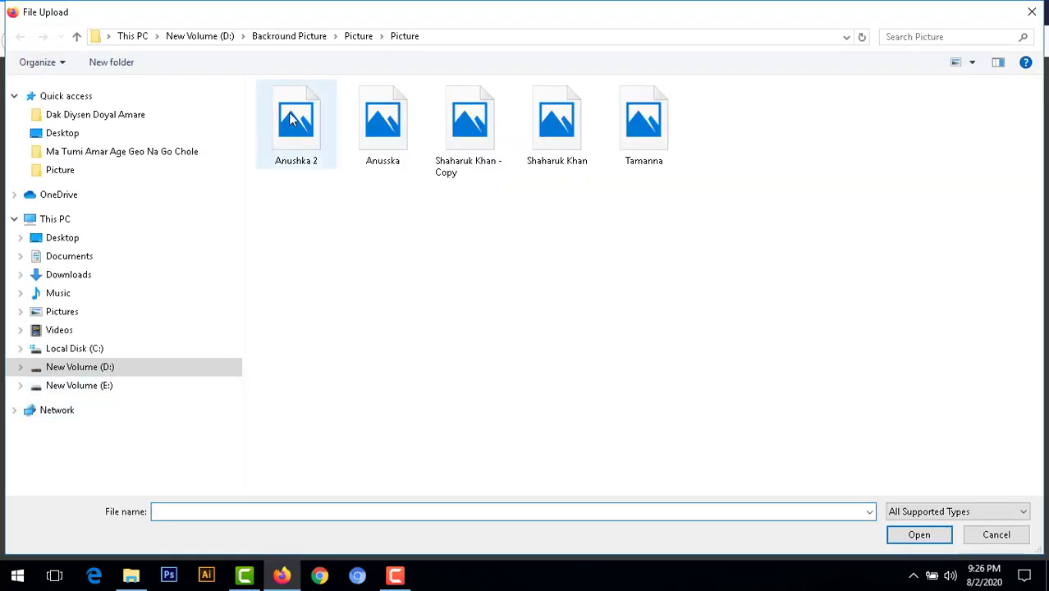
pyautogui.click(283, 38)
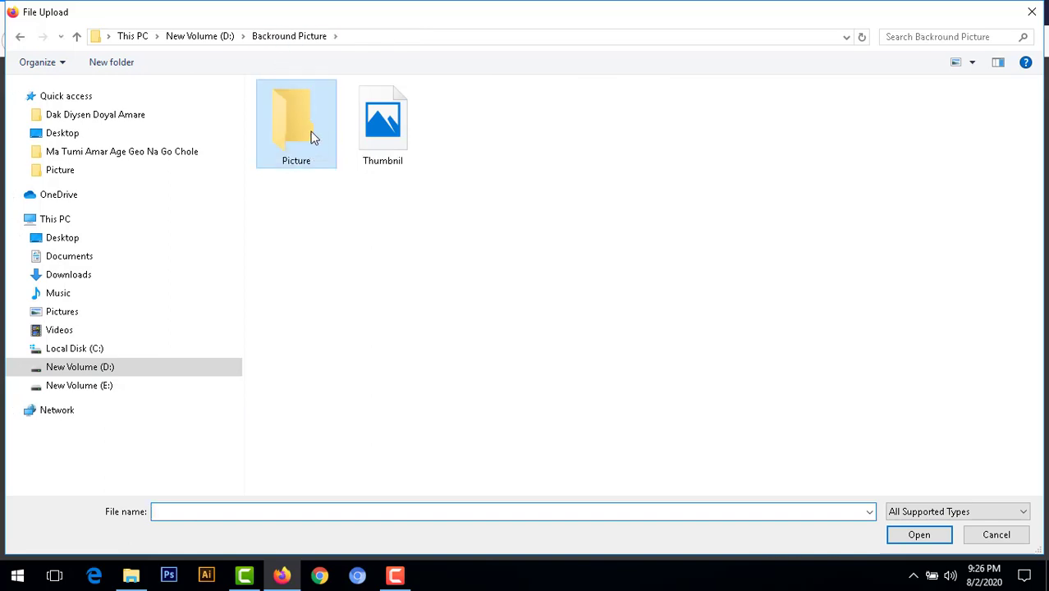
pyautogui.doubleClick(305, 131)
pyautogui.doubleClick(298, 125)
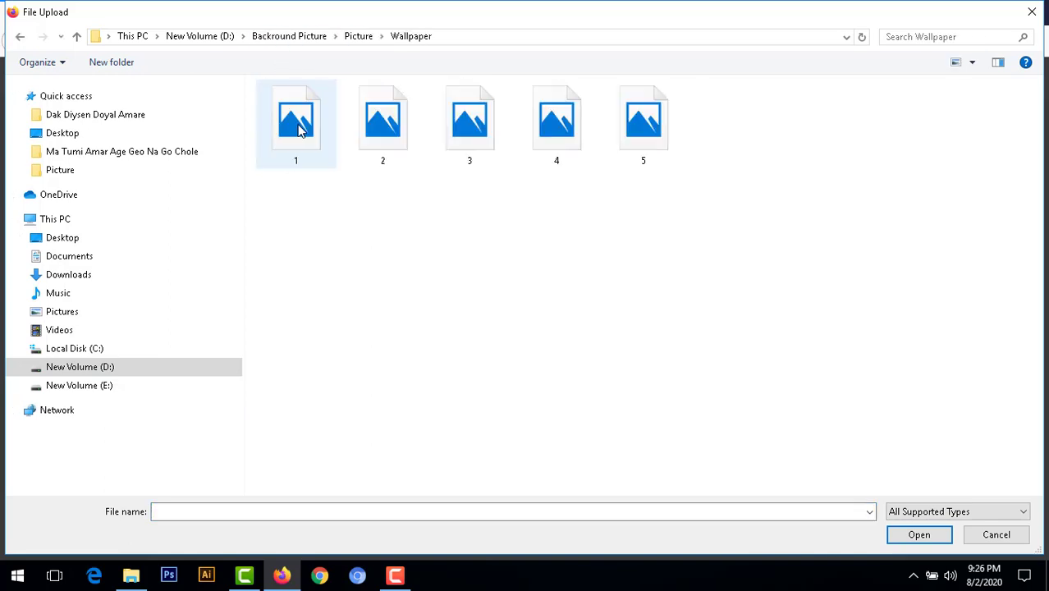
pyautogui.doubleClick(389, 129)
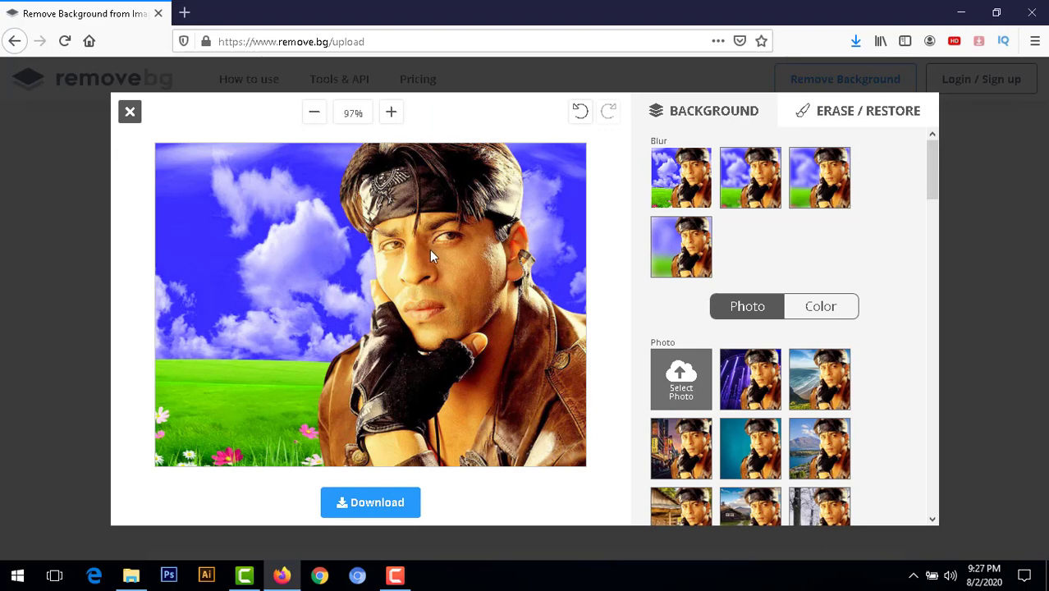
# Step: Download the portrait with the custom sky and meadow background, save the PNG file and close the editor
pyautogui.click(389, 500)
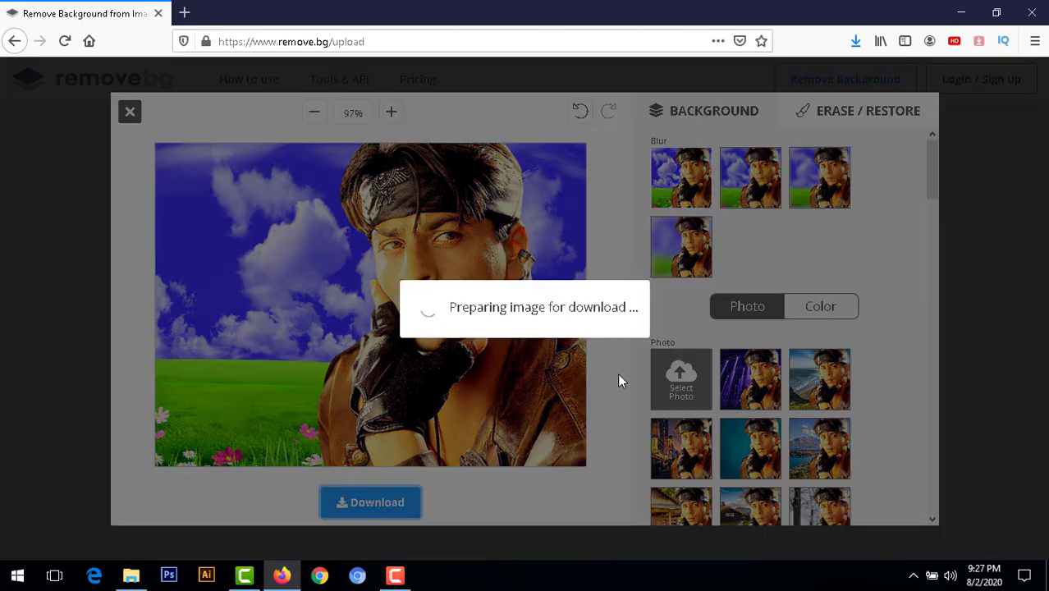
pyautogui.click(584, 322)
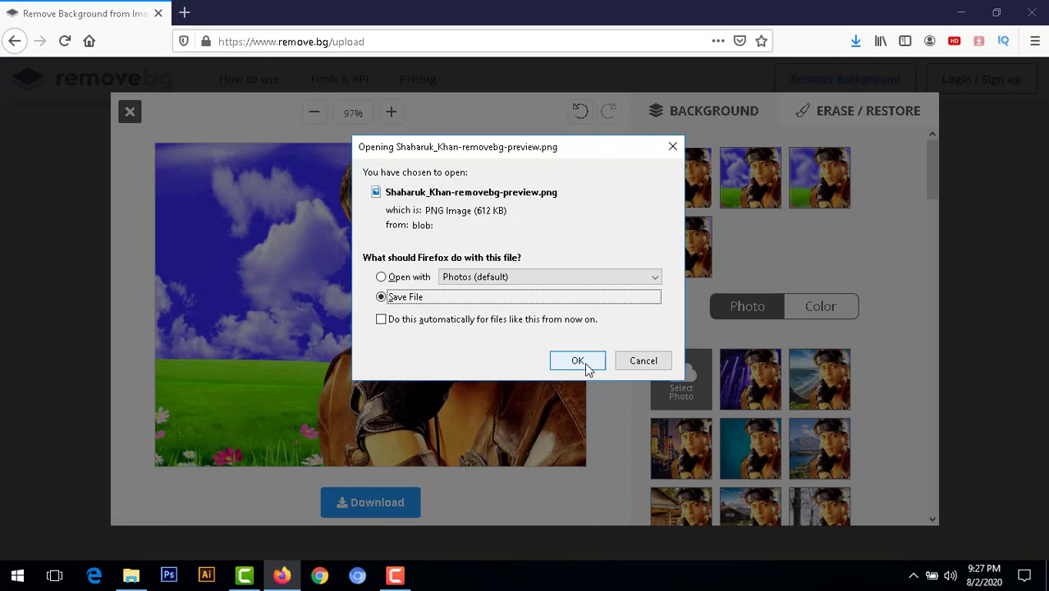
pyautogui.click(578, 361)
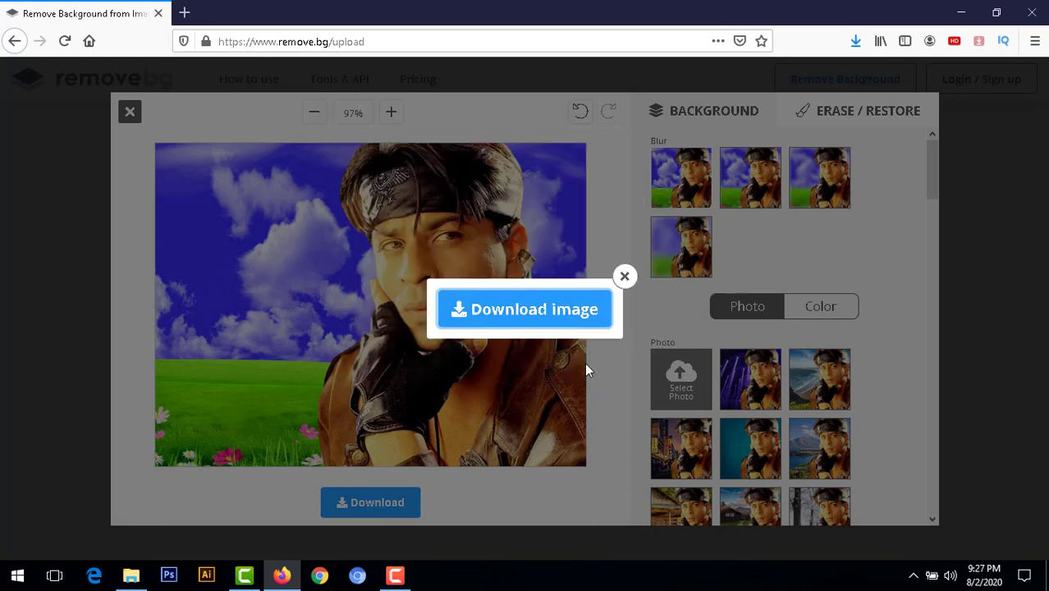
pyautogui.click(624, 278)
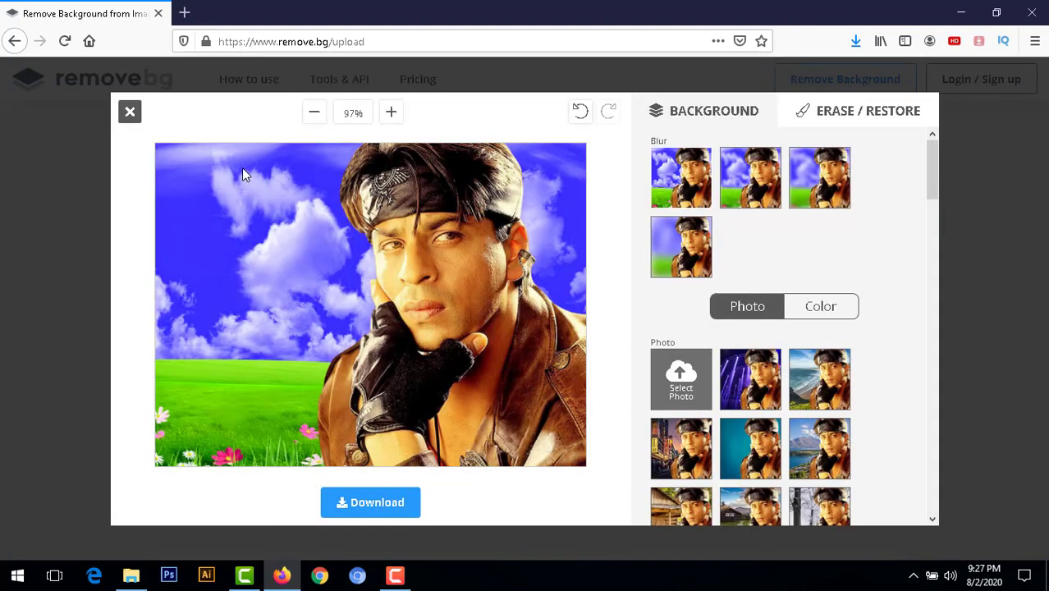
pyautogui.click(130, 112)
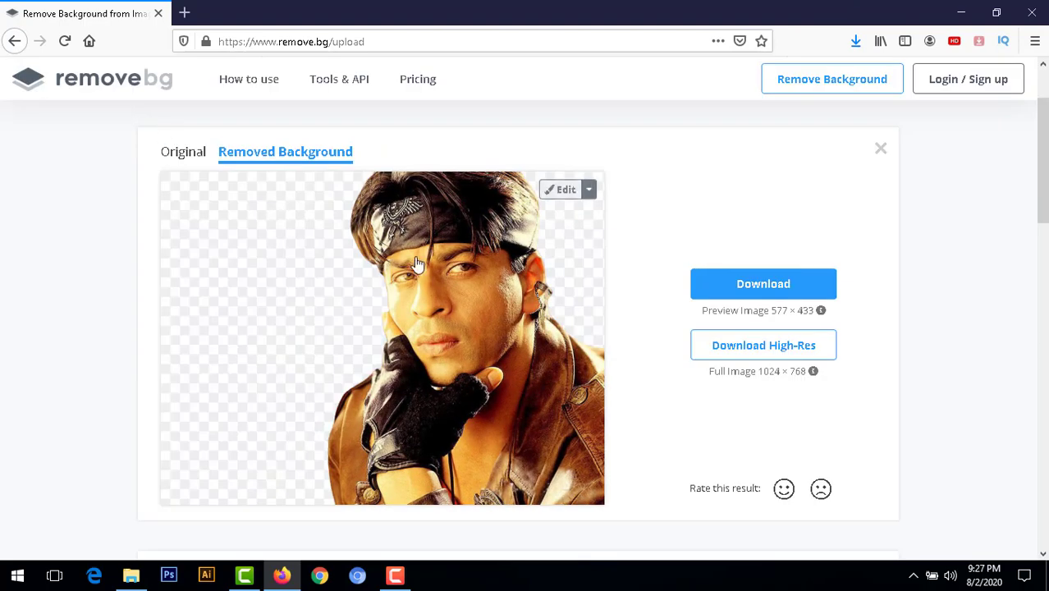
# Step: Upload the Tamanna image from the Picture folder and save its background-removed PNG preview
pyautogui.scroll(2, 533, 279)
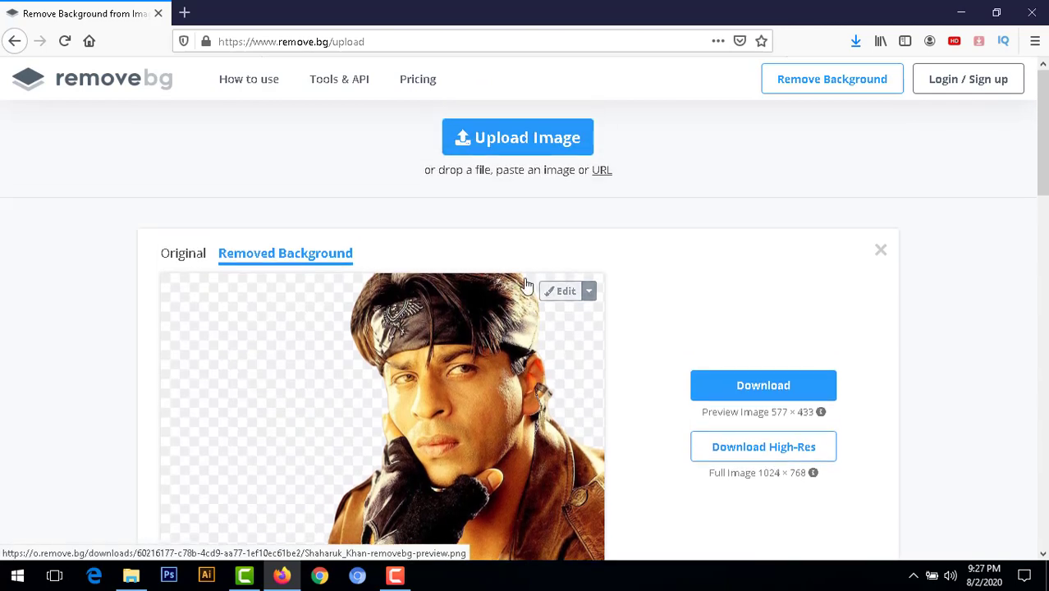
pyautogui.click(520, 149)
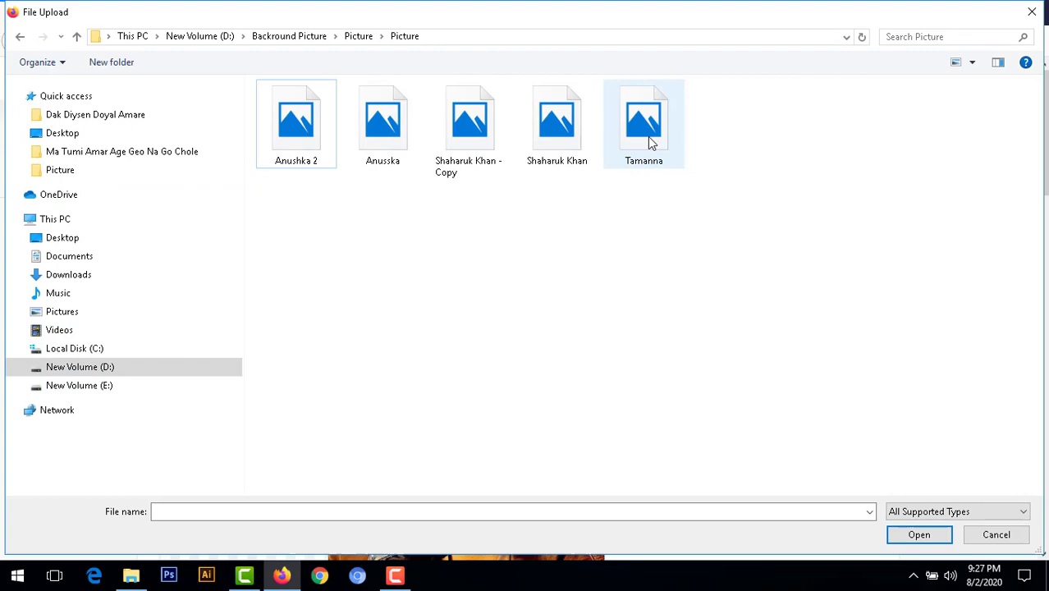
pyautogui.doubleClick(646, 140)
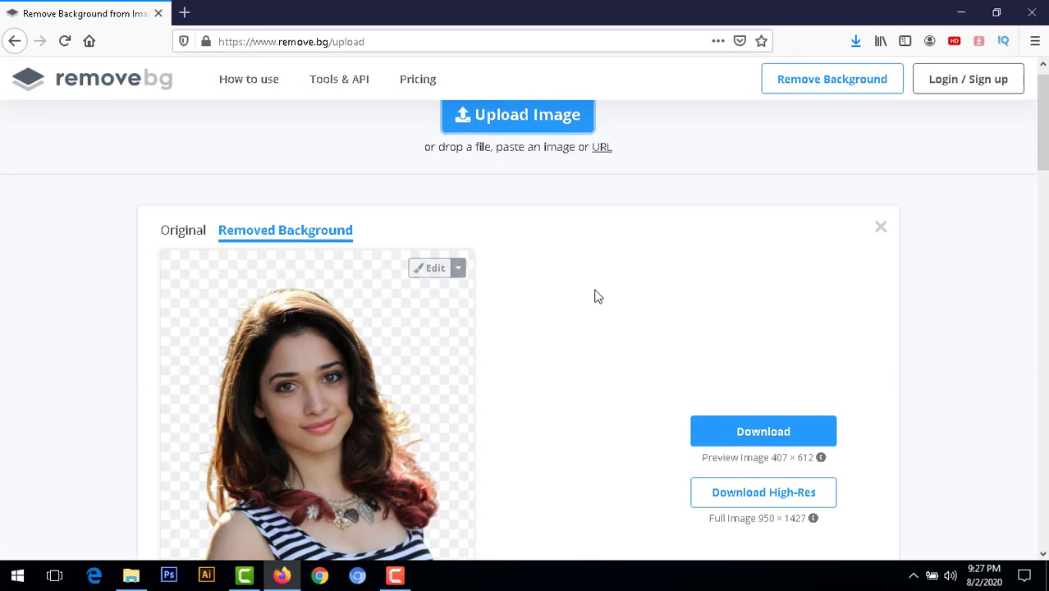
pyautogui.scroll(-2, 598, 296)
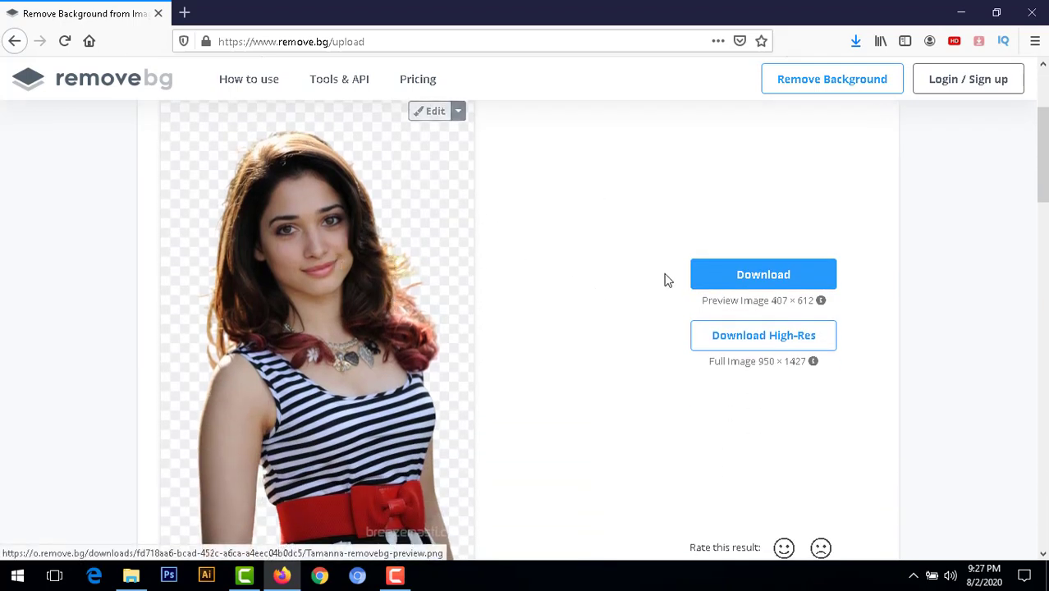
pyautogui.click(724, 281)
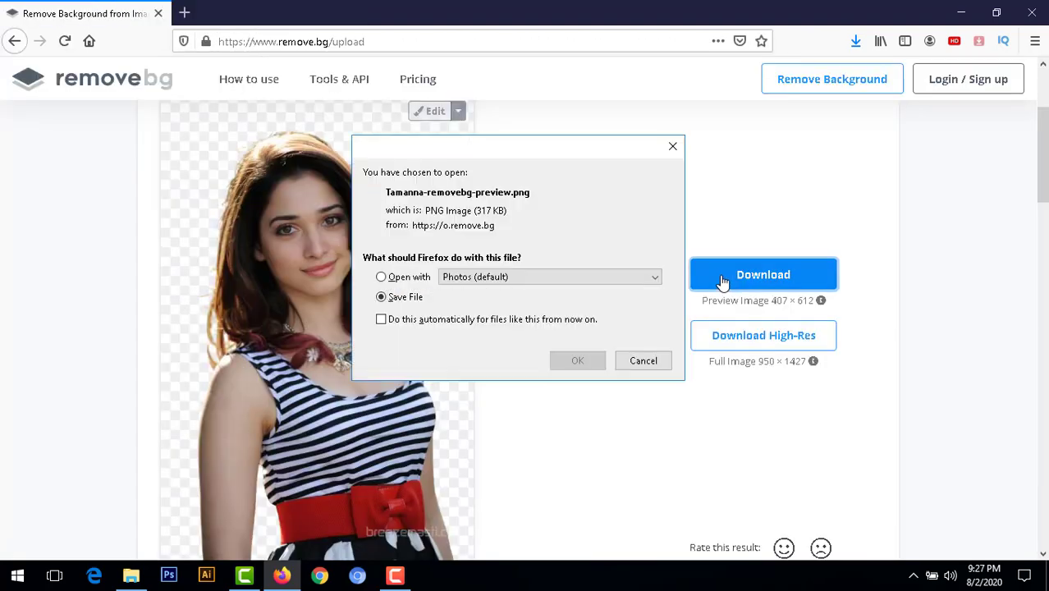
pyautogui.click(577, 361)
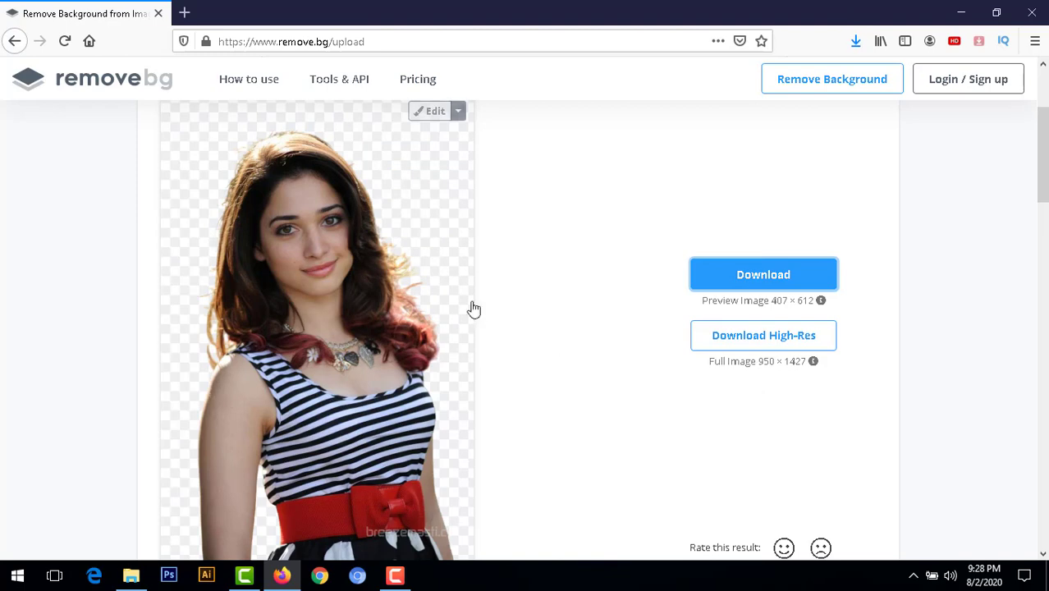
pyautogui.scroll(3, 472, 307)
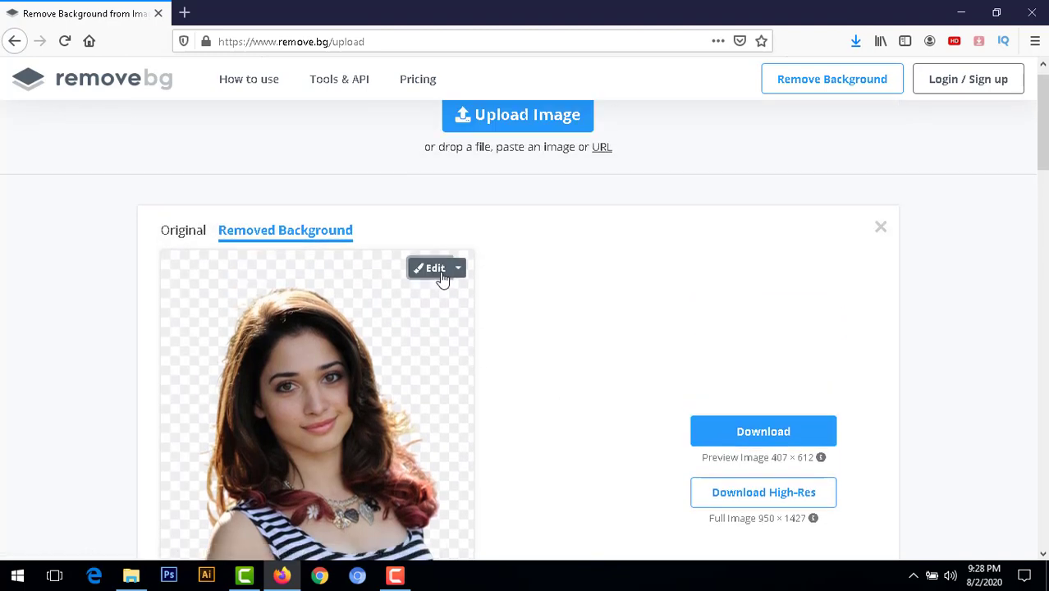
# Step: Open the Tamanna cutout in the editor and try stock photo backgrounds, including the colourful abstract painting and the mountain lake
pyautogui.click(438, 274)
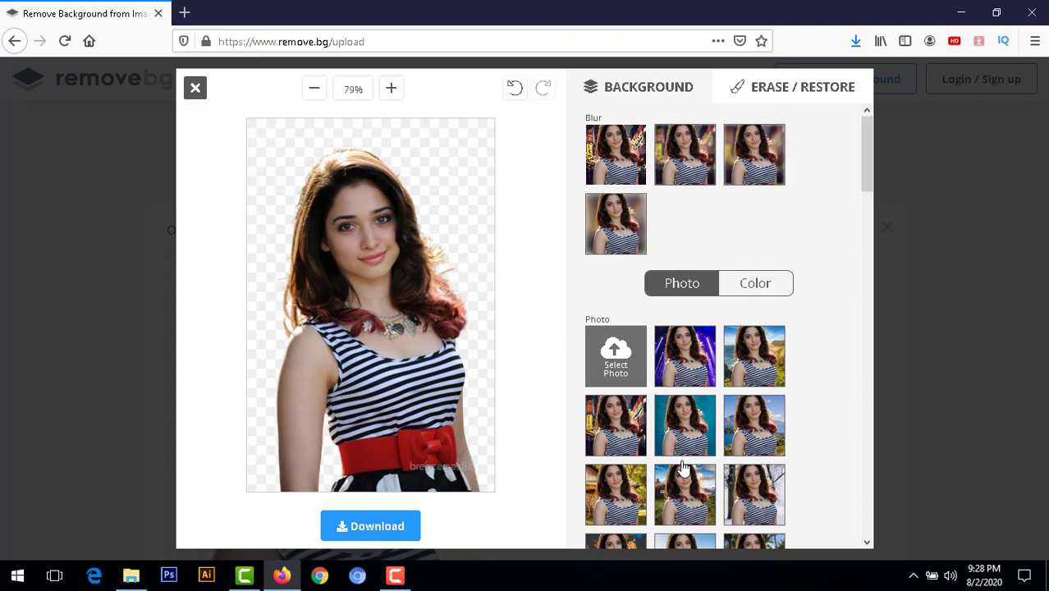
pyautogui.click(616, 425)
pyautogui.scroll(-3, 619, 423)
pyautogui.click(625, 418)
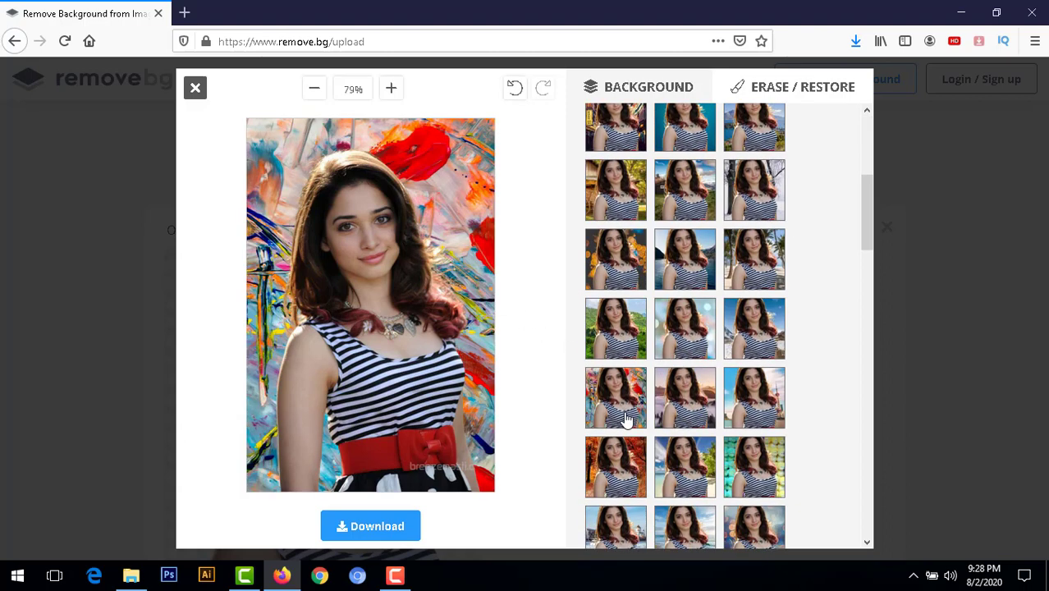
pyautogui.scroll(-7, 627, 419)
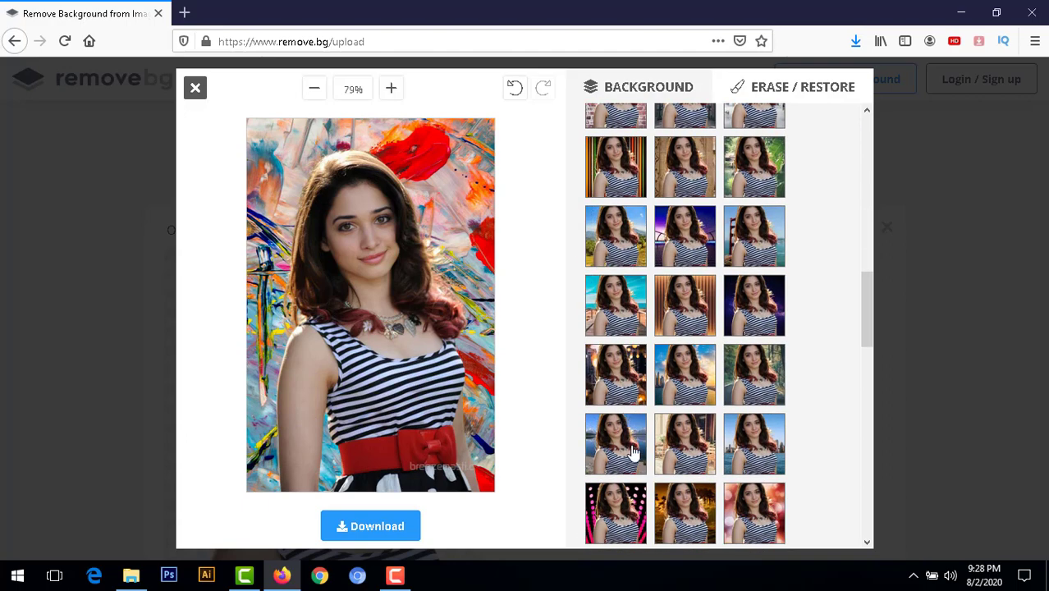
pyautogui.click(631, 452)
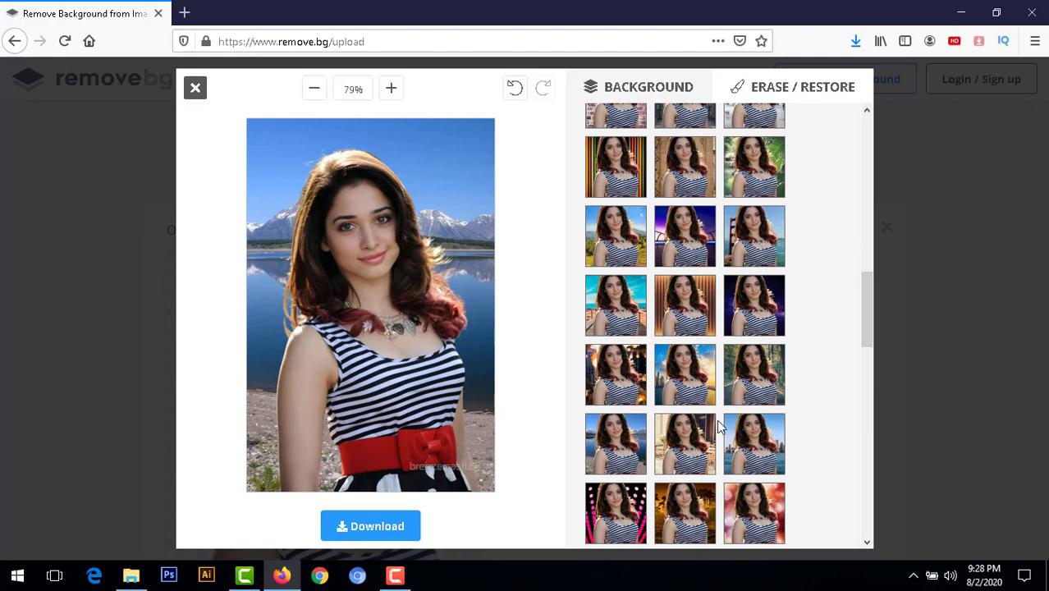
# Step: Switch to solid colour backgrounds and try light green, orange-red and blue-grey behind the striped-top portrait
pyautogui.scroll(5, 718, 425)
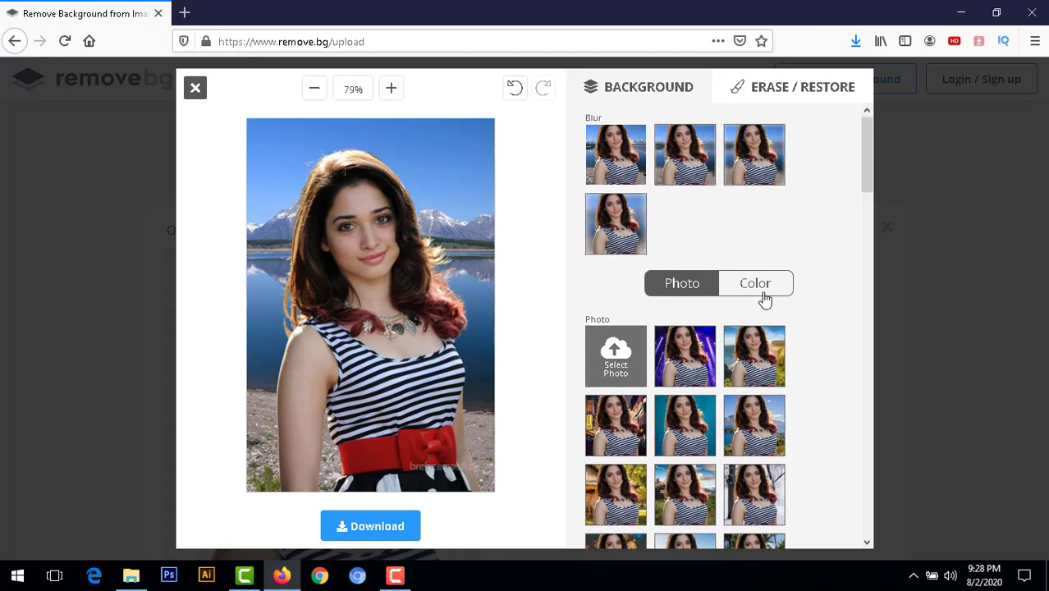
pyautogui.click(766, 289)
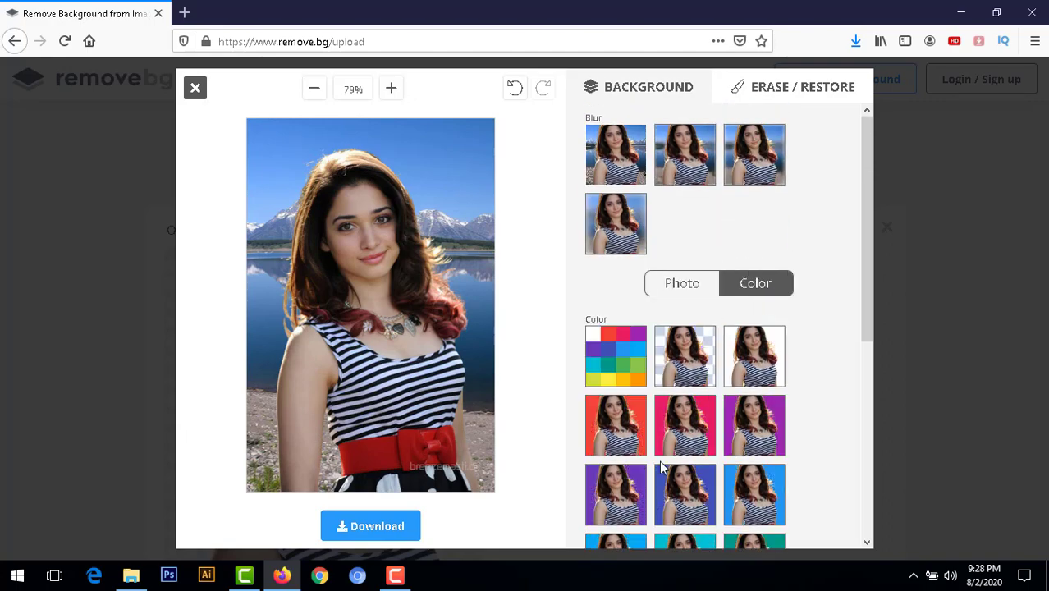
pyautogui.scroll(-3, 662, 467)
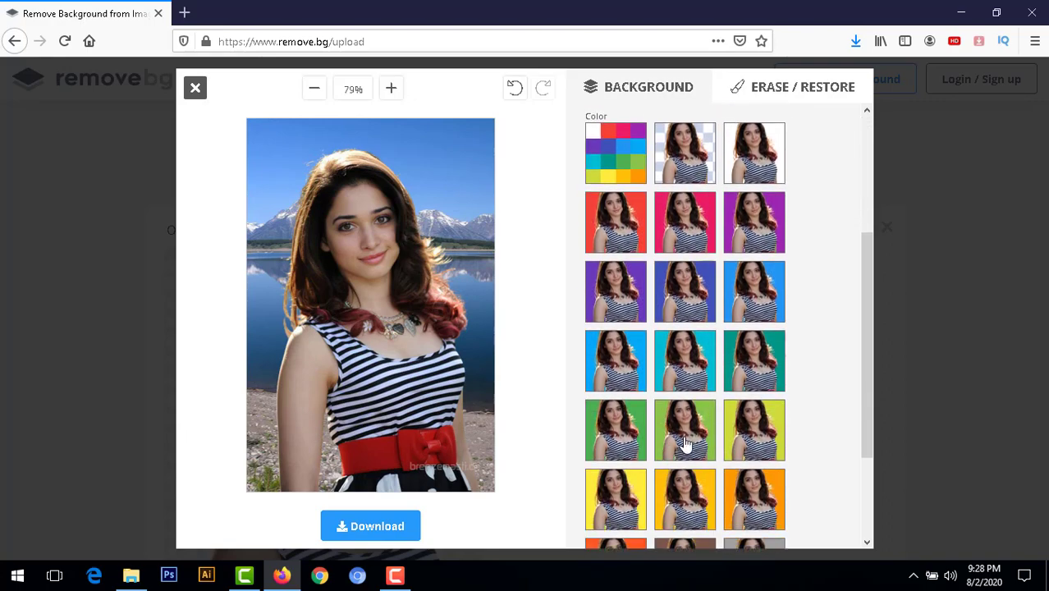
pyautogui.click(685, 443)
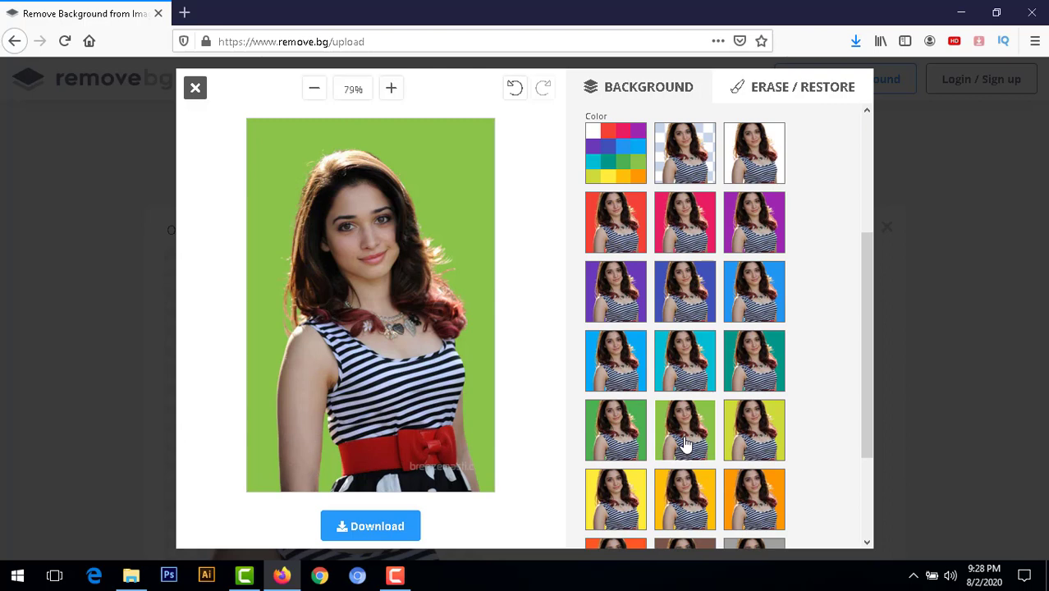
pyautogui.click(675, 493)
pyautogui.scroll(-3, 674, 493)
pyautogui.click(633, 457)
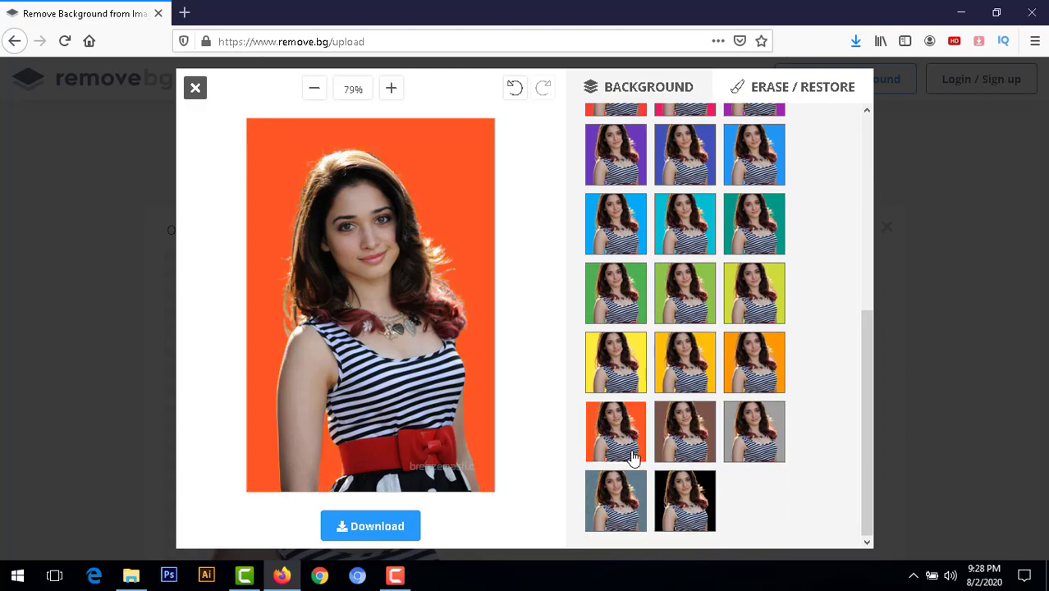
pyautogui.click(636, 492)
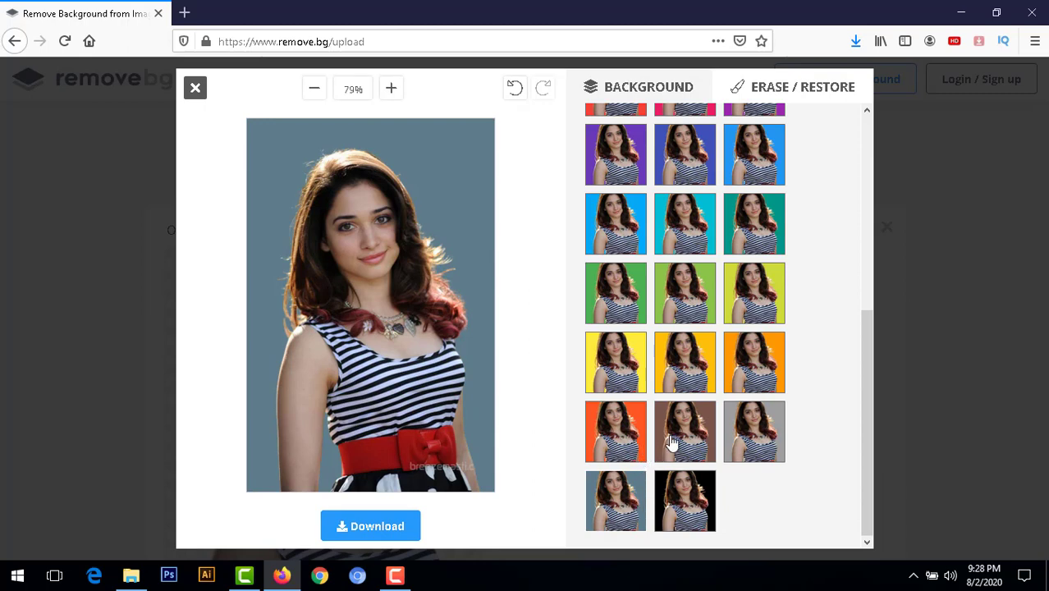
# Step: Return to photo backgrounds and set image 4 from the Wallpaper folder as the custom background
pyautogui.scroll(5, 671, 442)
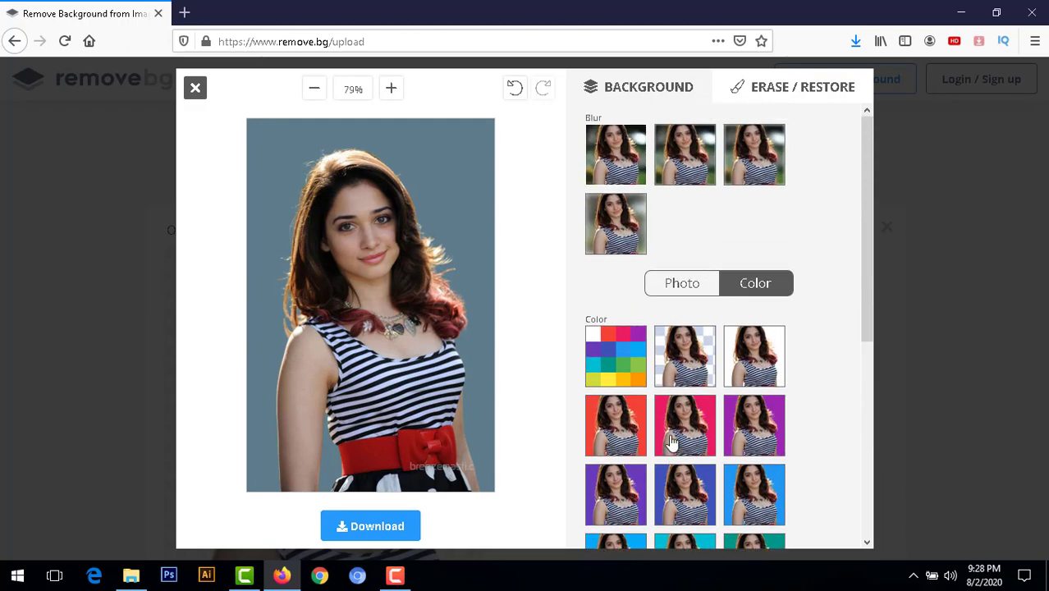
pyautogui.click(683, 285)
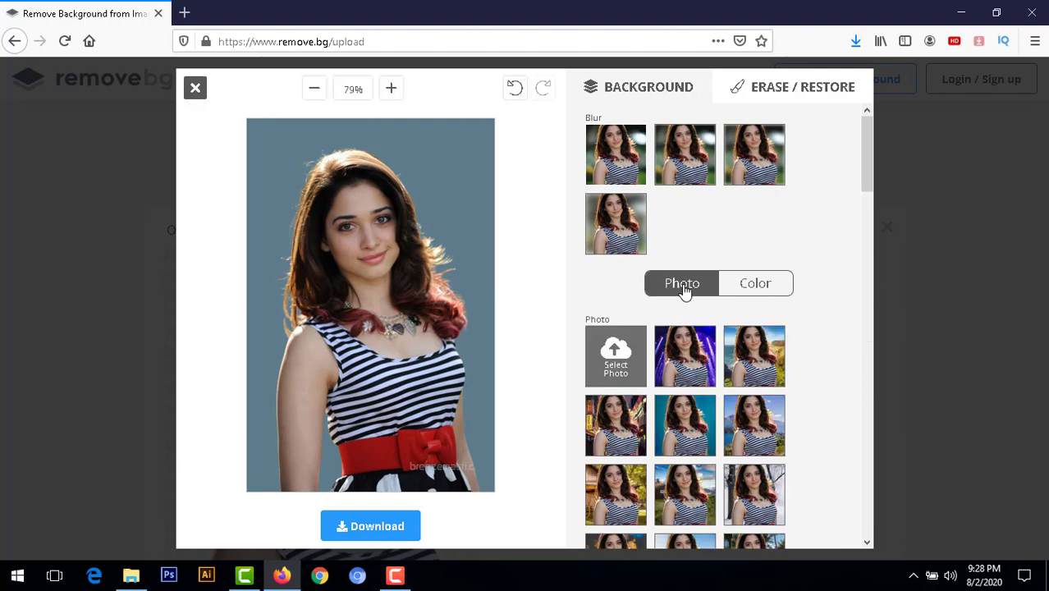
pyautogui.click(607, 373)
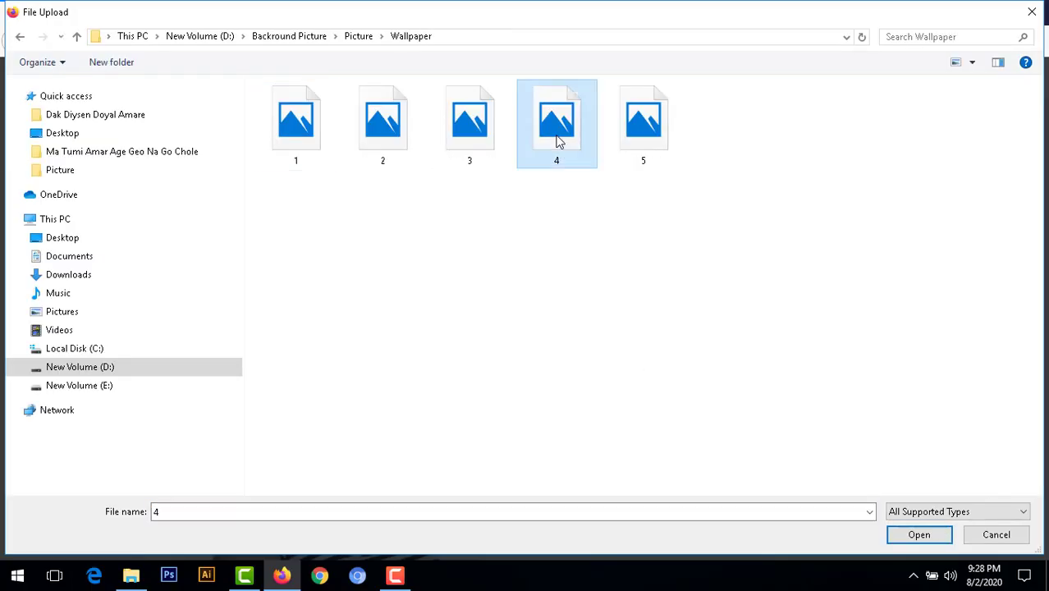
pyautogui.doubleClick(557, 140)
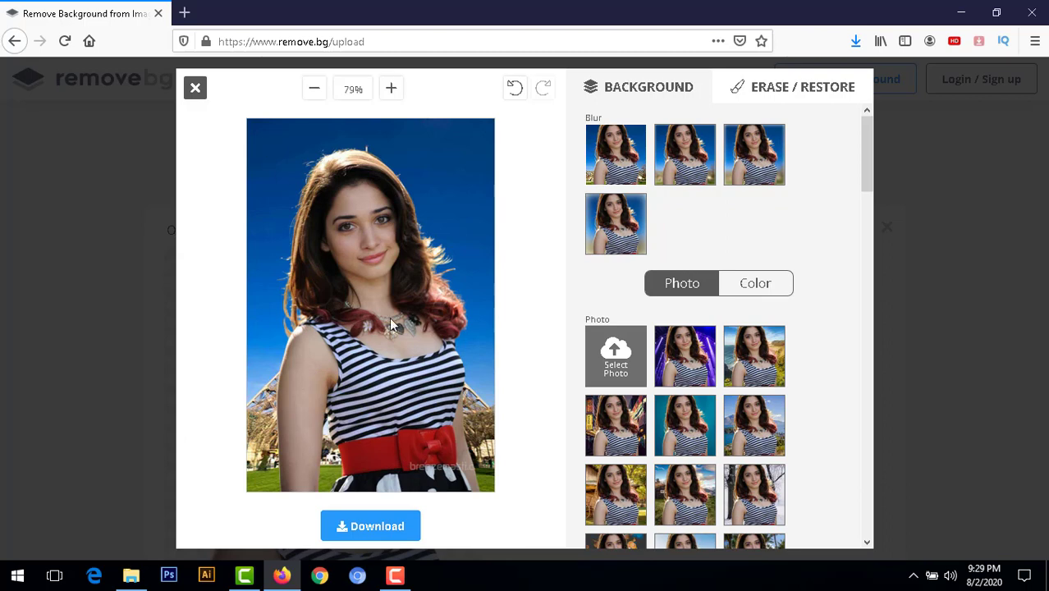
# Step: Download the Tamanna portrait with the custom wallpaper background and save the image file
pyautogui.click(387, 526)
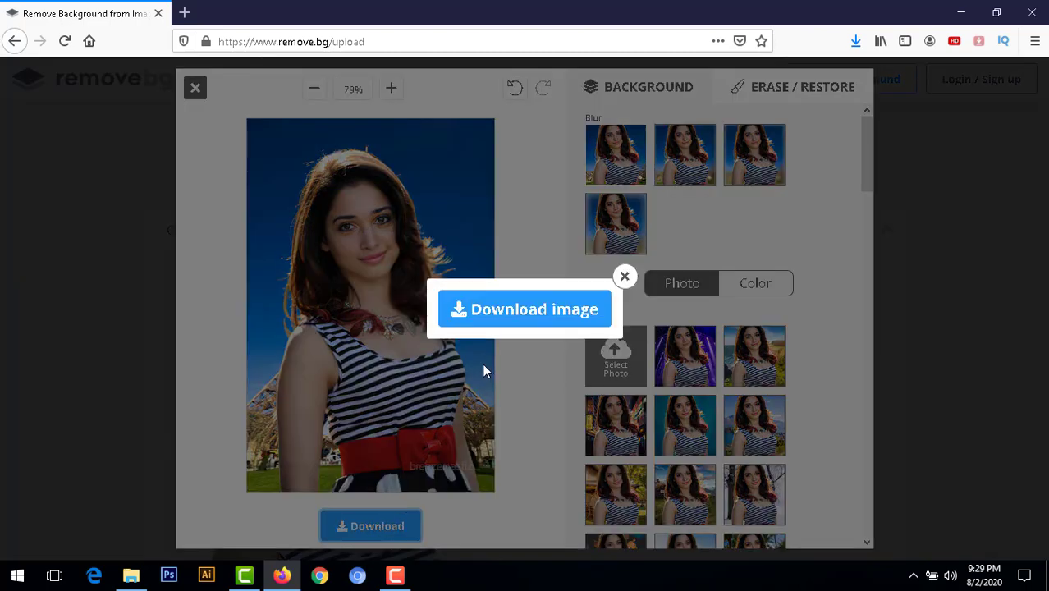
pyautogui.click(533, 316)
pyautogui.click(577, 361)
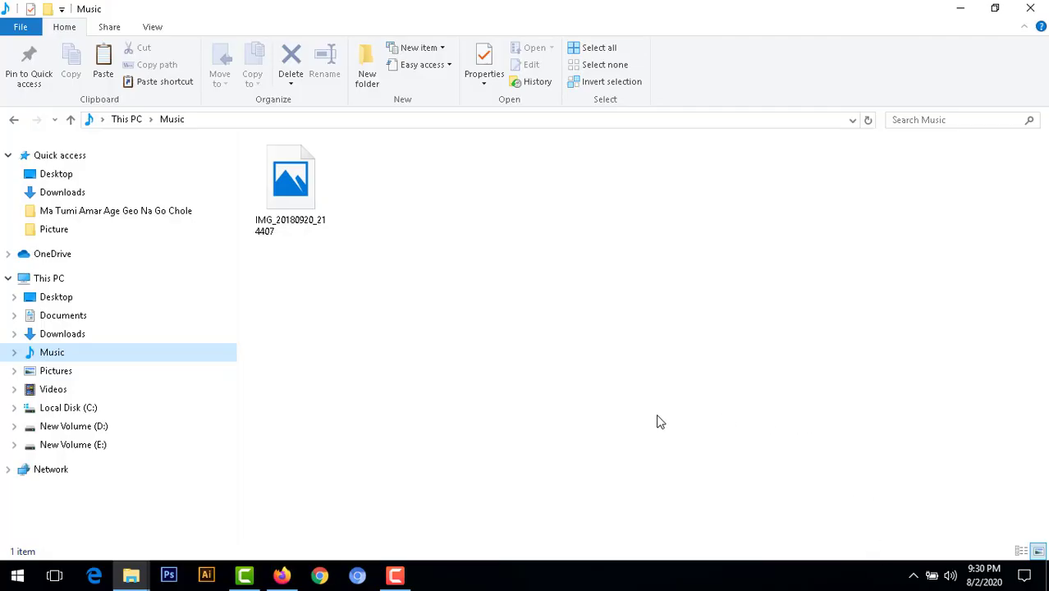
# Step: Open the Downloads folder in File Explorer, review the saved removebg-preview images one by one in Photos, and close the viewer
pyautogui.click(86, 338)
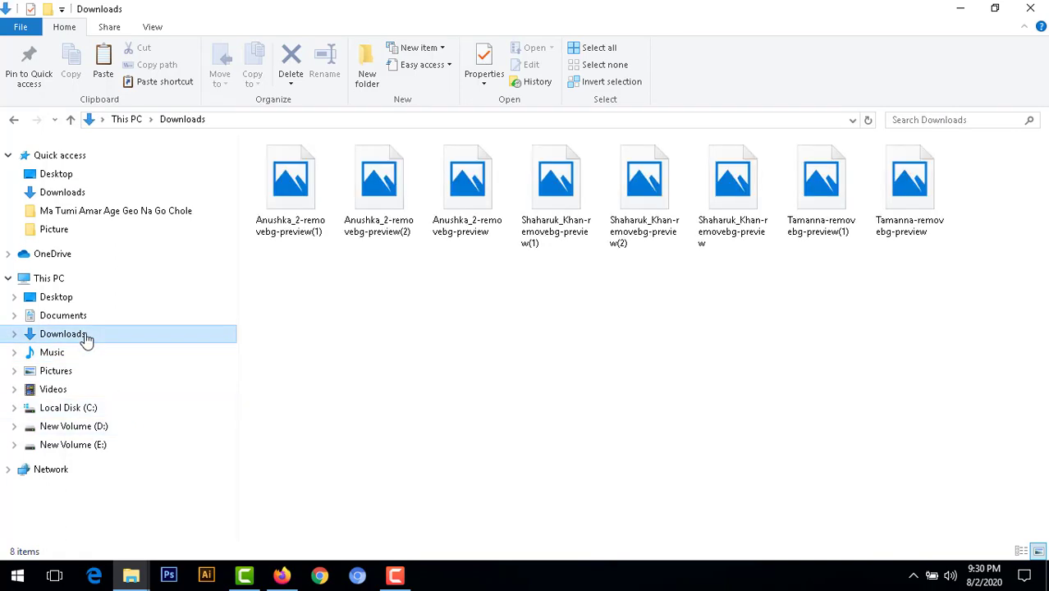
pyautogui.doubleClick(286, 196)
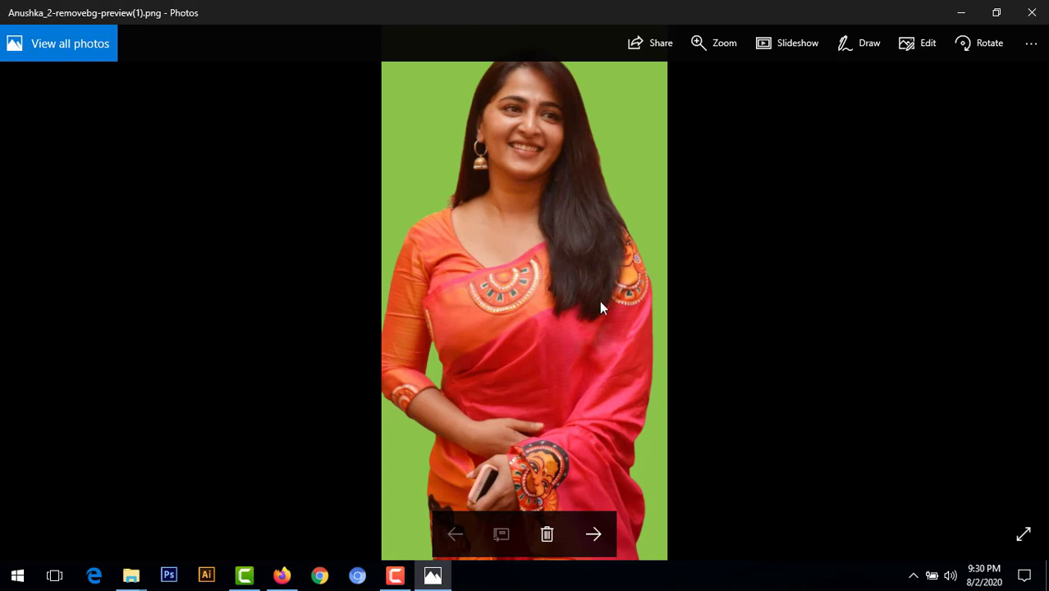
pyautogui.click(594, 535)
pyautogui.click(594, 536)
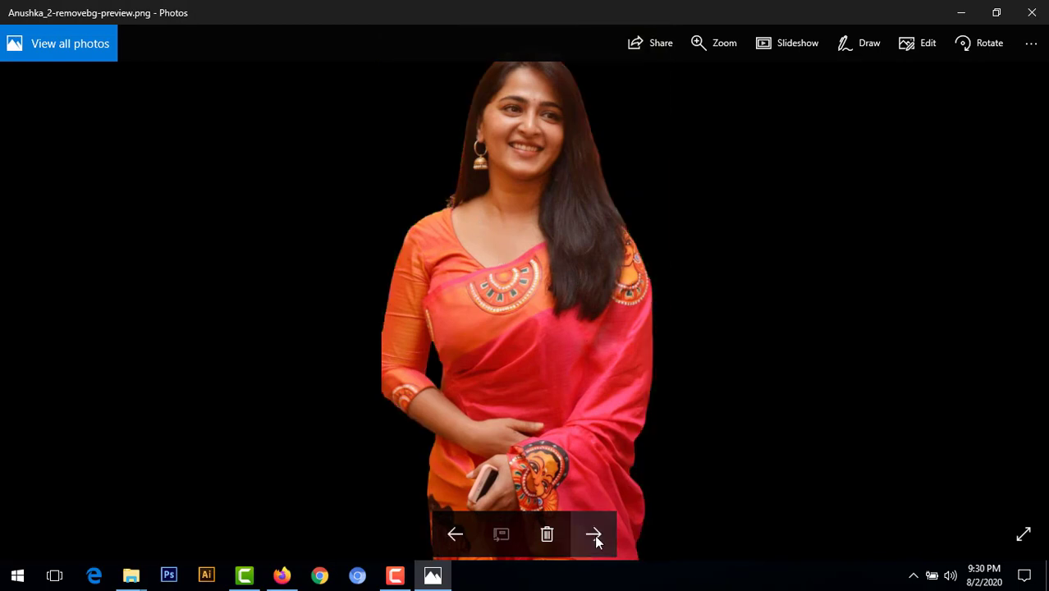
pyautogui.click(594, 535)
pyautogui.click(594, 535)
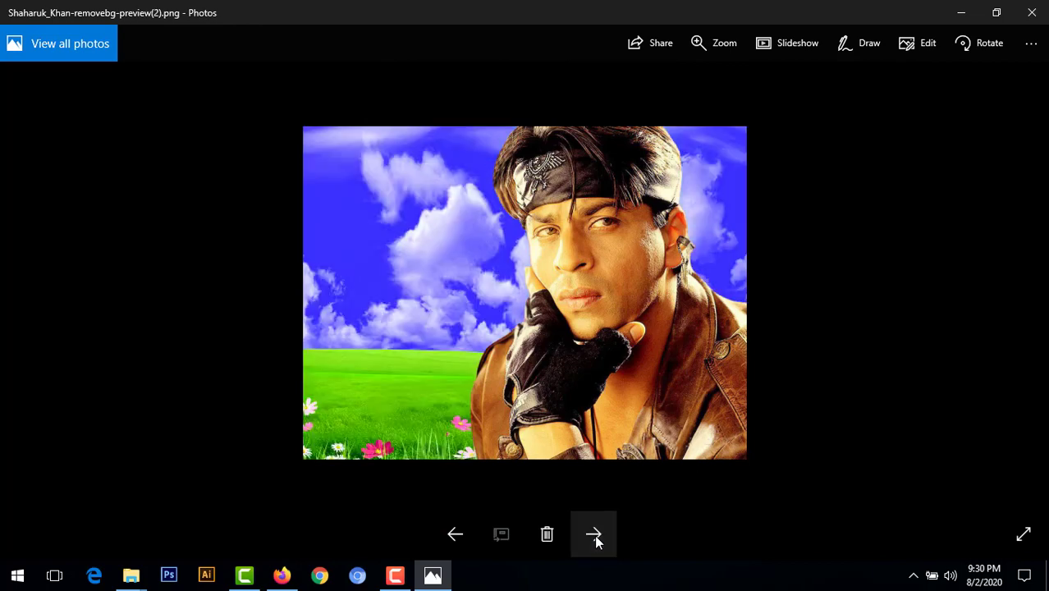
pyautogui.click(594, 535)
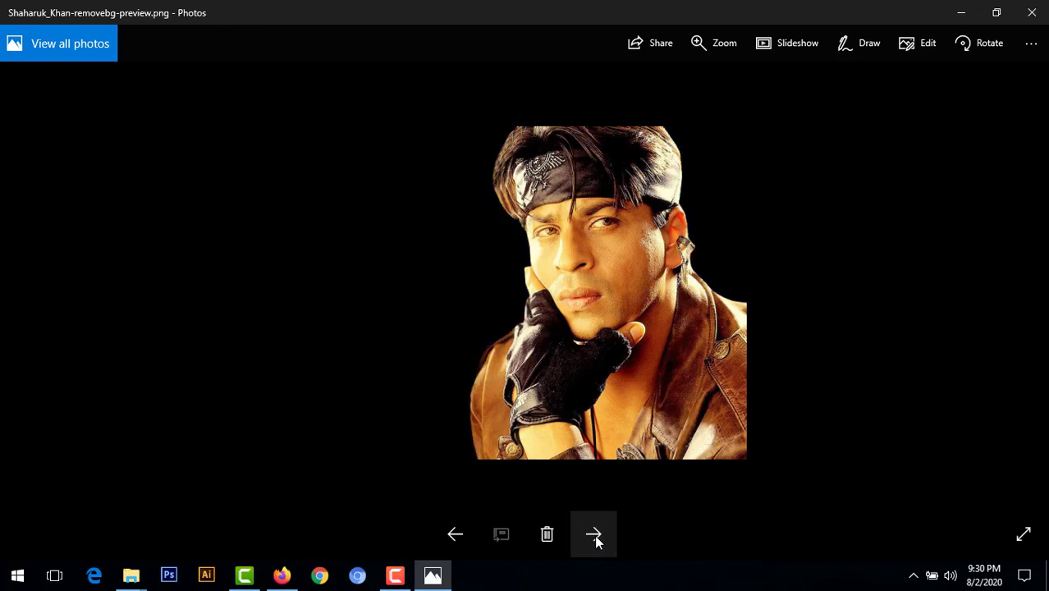
pyautogui.click(594, 535)
pyautogui.click(594, 535)
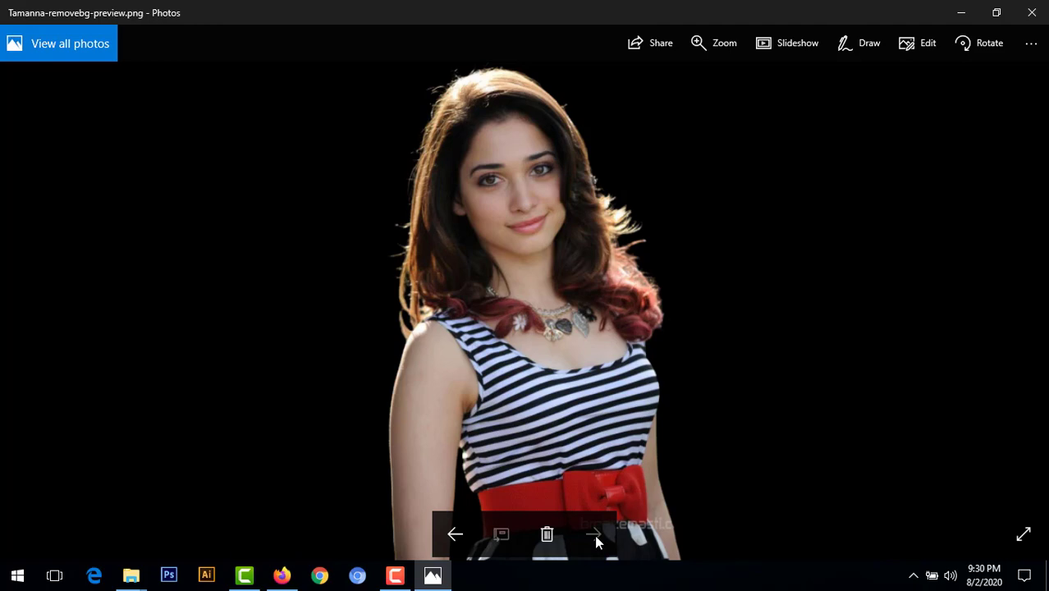
pyautogui.click(1031, 13)
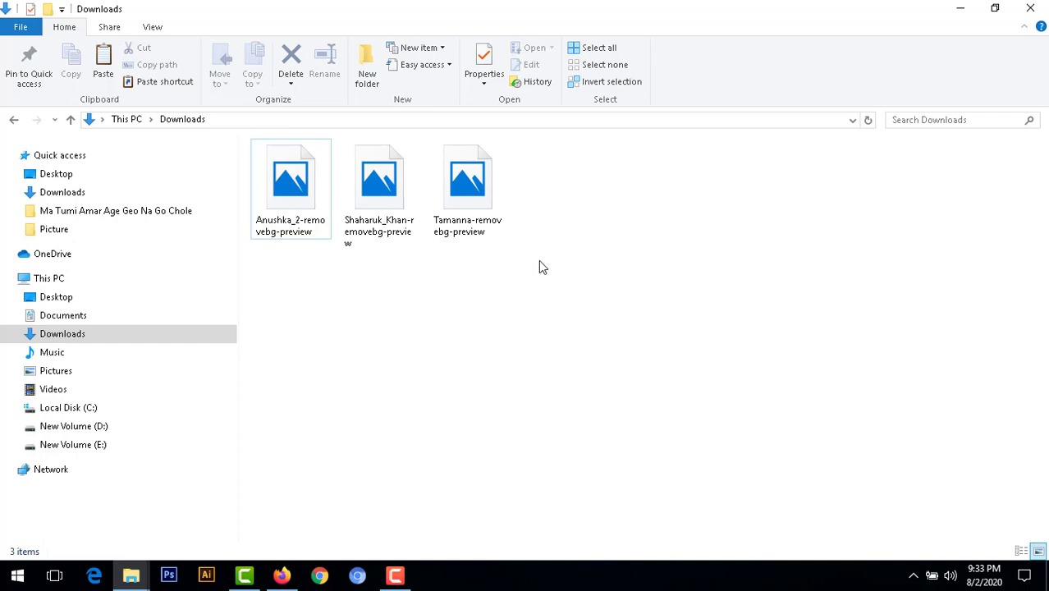
# Step: Switch to Photoshop and create a new 1280 × 720 pixel RGB document at 300 pixels/inch with white background contents
pyautogui.click(169, 576)
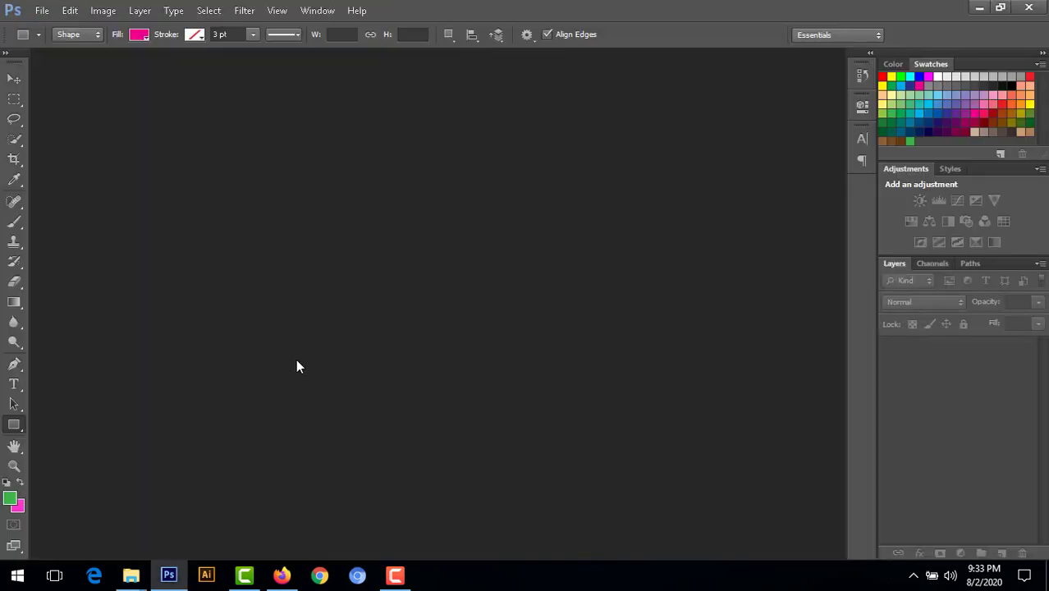
pyautogui.click(39, 11)
pyautogui.click(49, 27)
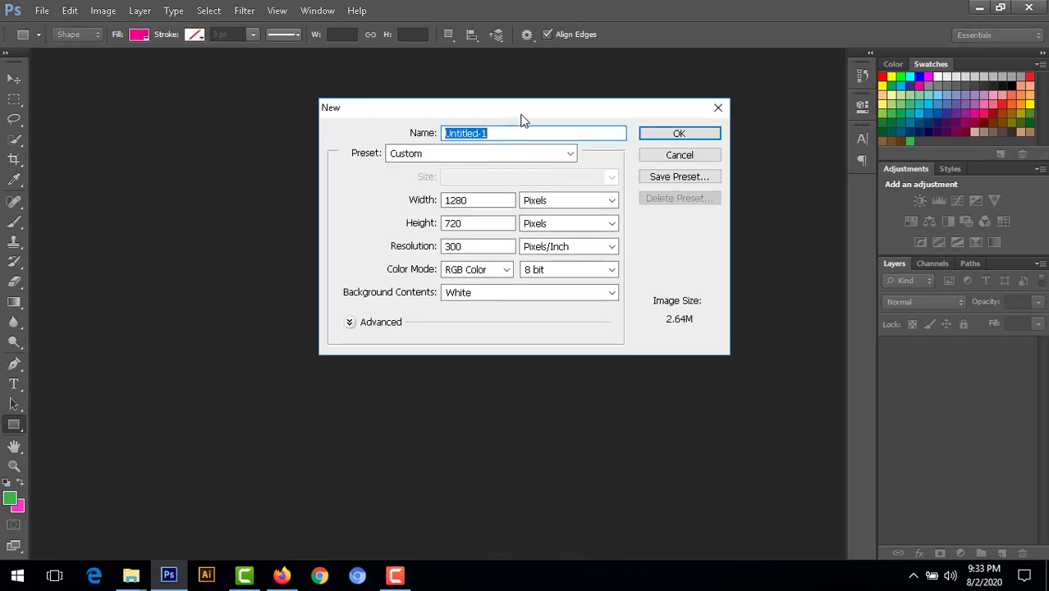
pyautogui.moveTo(520, 114); pyautogui.dragTo(491, 129)
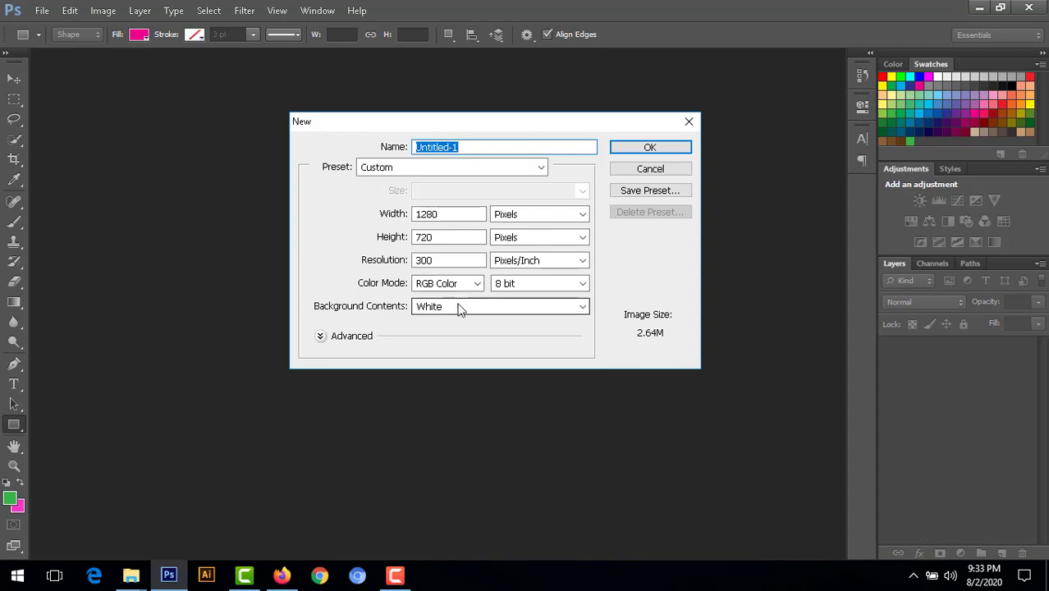
pyautogui.click(581, 308)
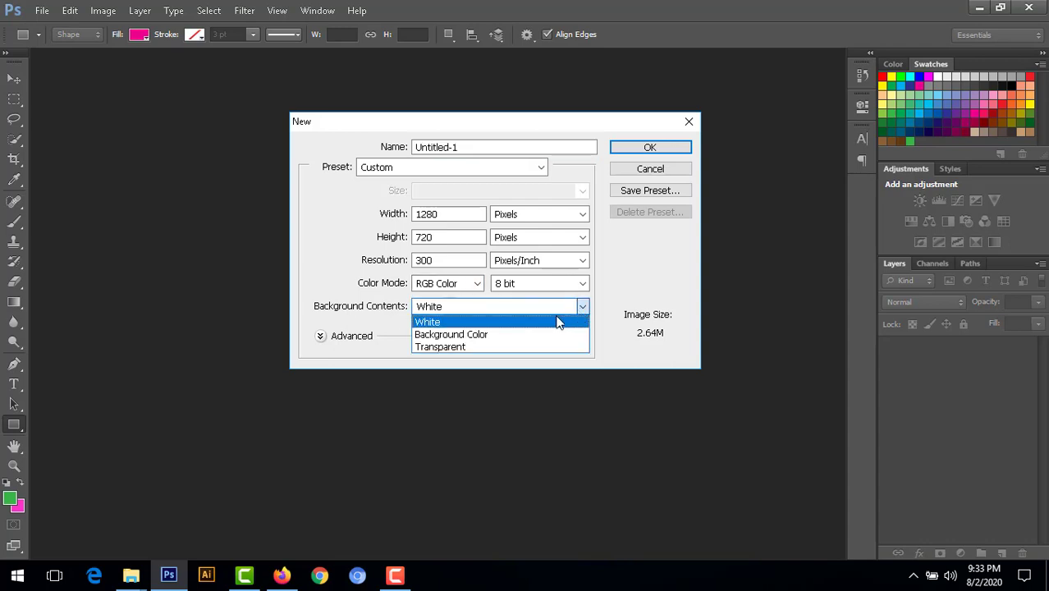
pyautogui.click(460, 322)
pyautogui.click(645, 155)
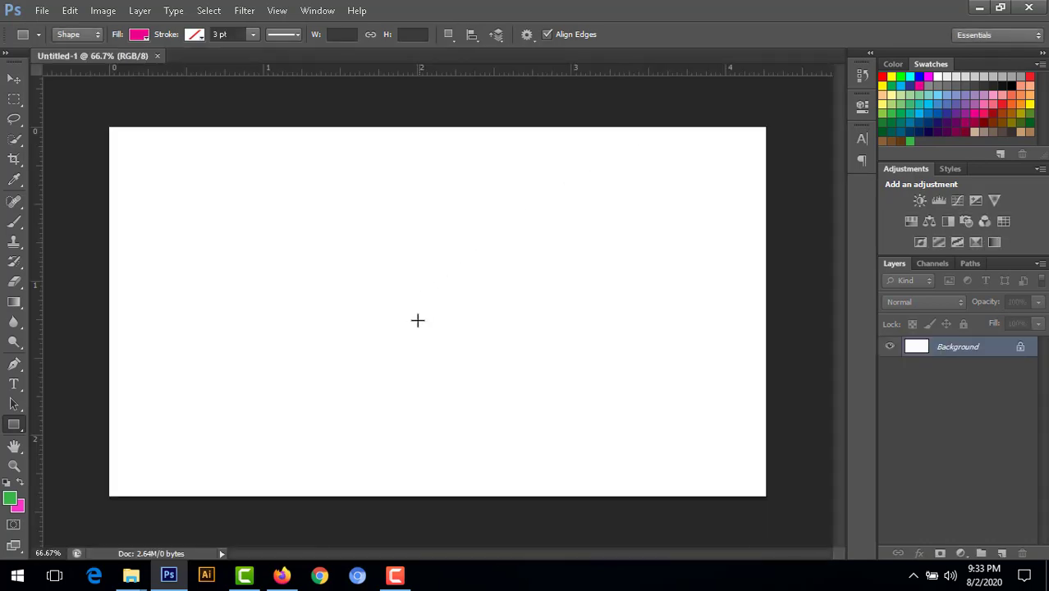
# Step: Place the Anushka_2, Shaharuk_Khan and Tamanna removebg-preview images from the Downloads folder into the new document
pyautogui.moveTo(131, 575)
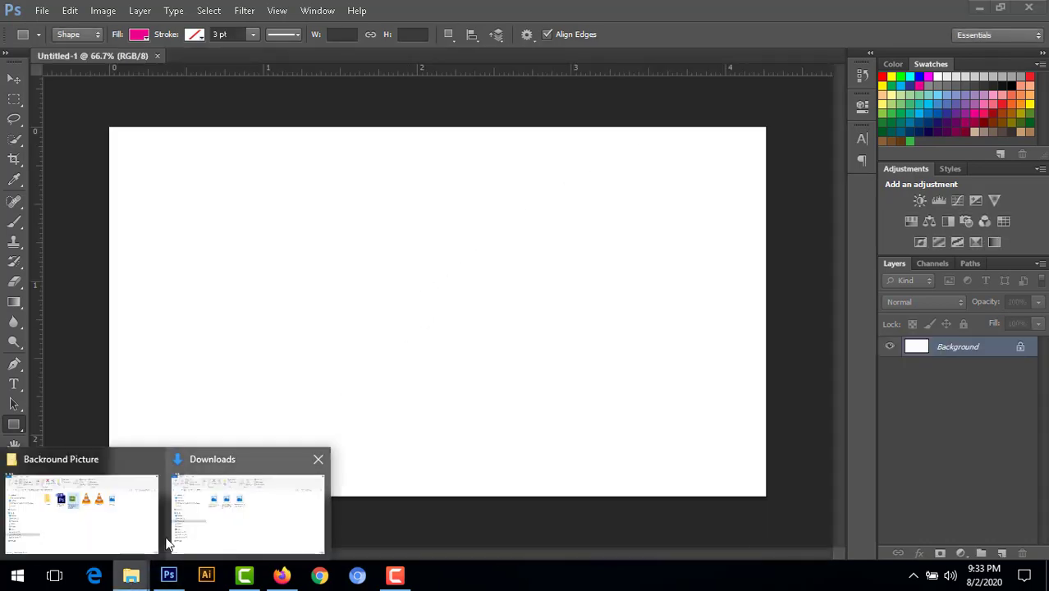
pyautogui.click(223, 533)
pyautogui.moveTo(538, 261); pyautogui.dragTo(343, 404)
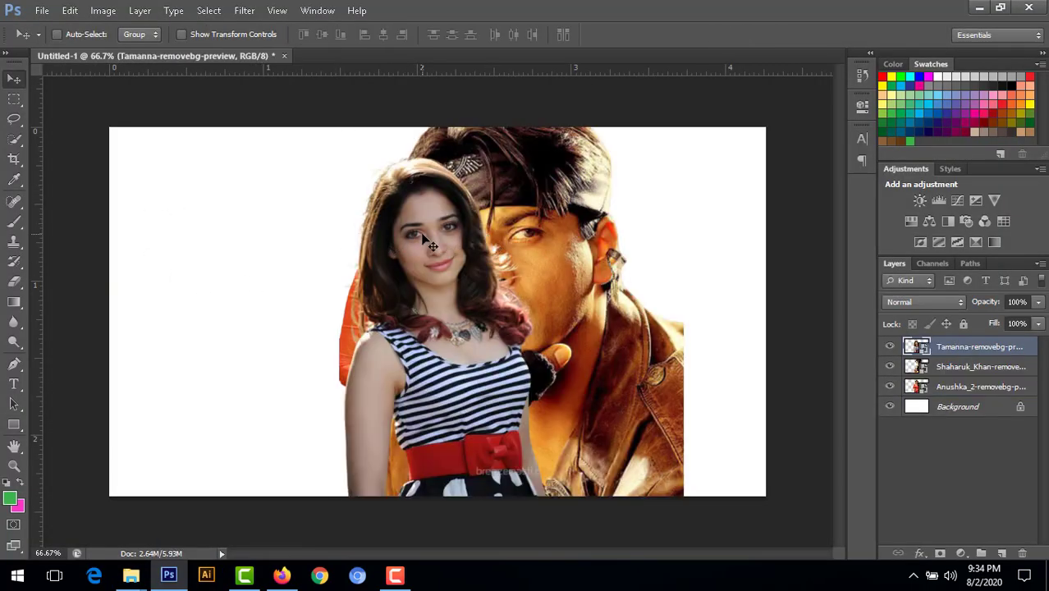
# Step: Select the Tamanna-removebg-preview layer and move the cutout to the left edge of the canvas
pyautogui.rightClick(422, 232)
pyautogui.click(430, 236)
pyautogui.moveTo(421, 220); pyautogui.dragTo(186, 212)
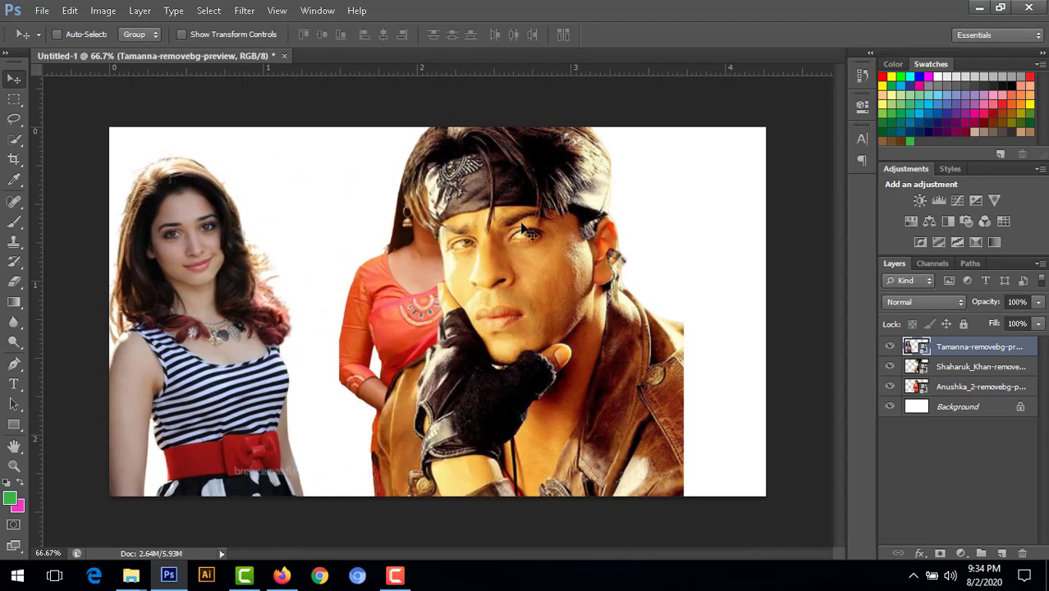
# Step: Select the Shaharuk_Khan-removebg-preview layer and move the cutout about 0.75 in right and 0.05 in down
pyautogui.rightClick(489, 197)
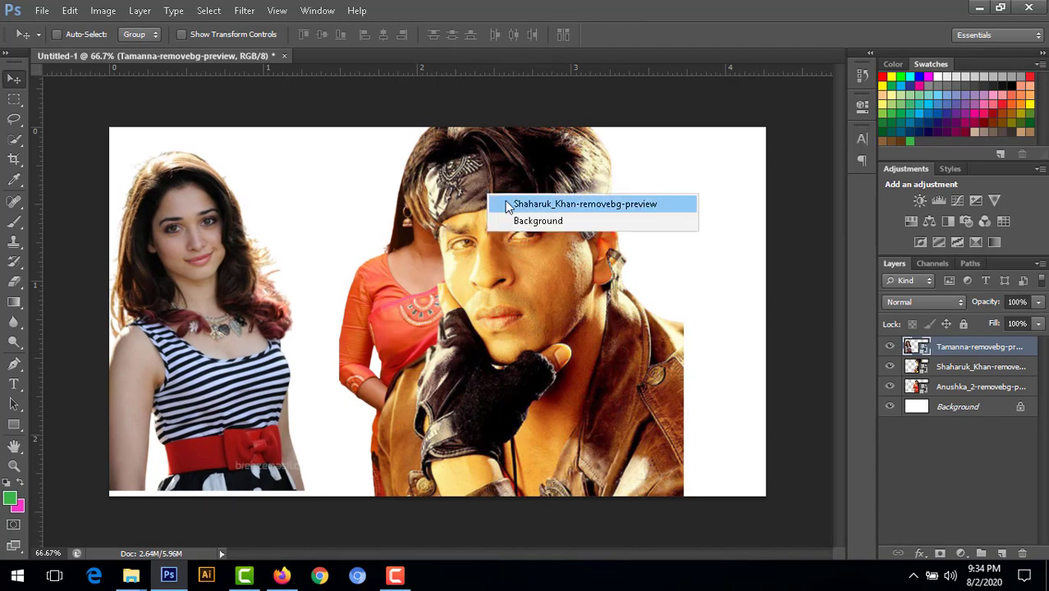
pyautogui.click(519, 205)
pyautogui.moveTo(519, 207); pyautogui.dragTo(626, 211)
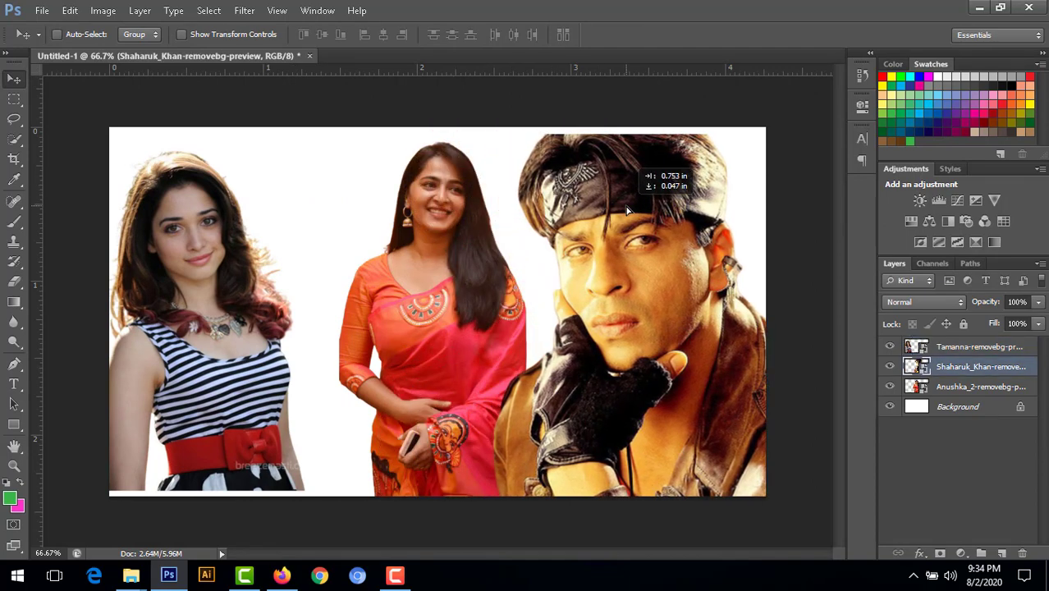
# Step: Select the Anushka_2-removebg-preview layer and move the cutout slightly left, close beside the Tamanna cutout
pyautogui.rightClick(432, 210)
pyautogui.click(460, 219)
pyautogui.moveTo(441, 221); pyautogui.dragTo(398, 224)
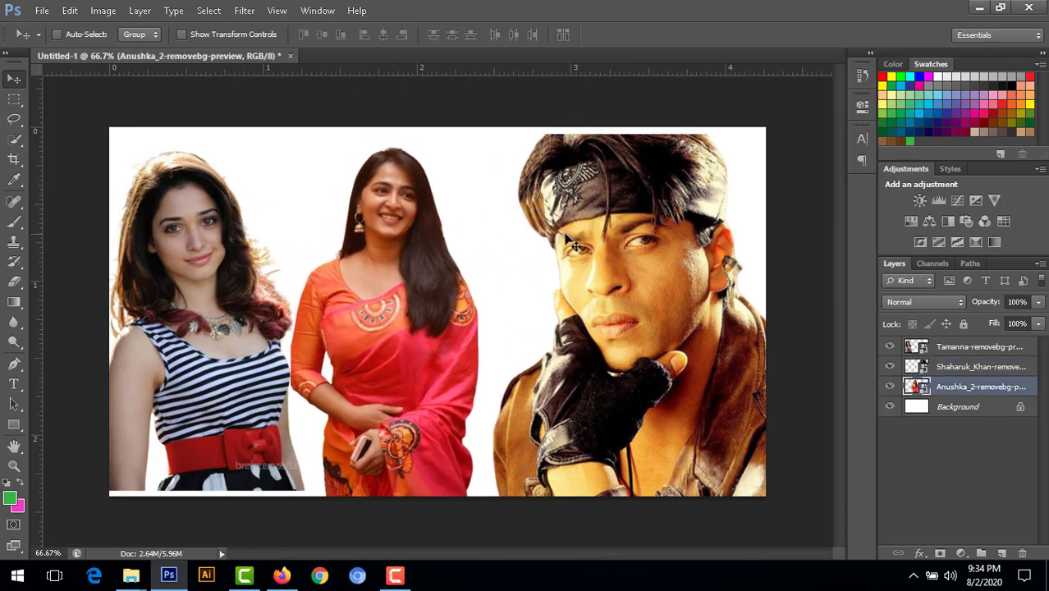
pyautogui.moveTo(597, 242); pyautogui.dragTo(591, 244)
# Step: Select the Shaharuk_Khan-removebg-preview layer and free-transform the cutout to about 30.5% width and 41.7% height
pyautogui.rightClick(619, 240)
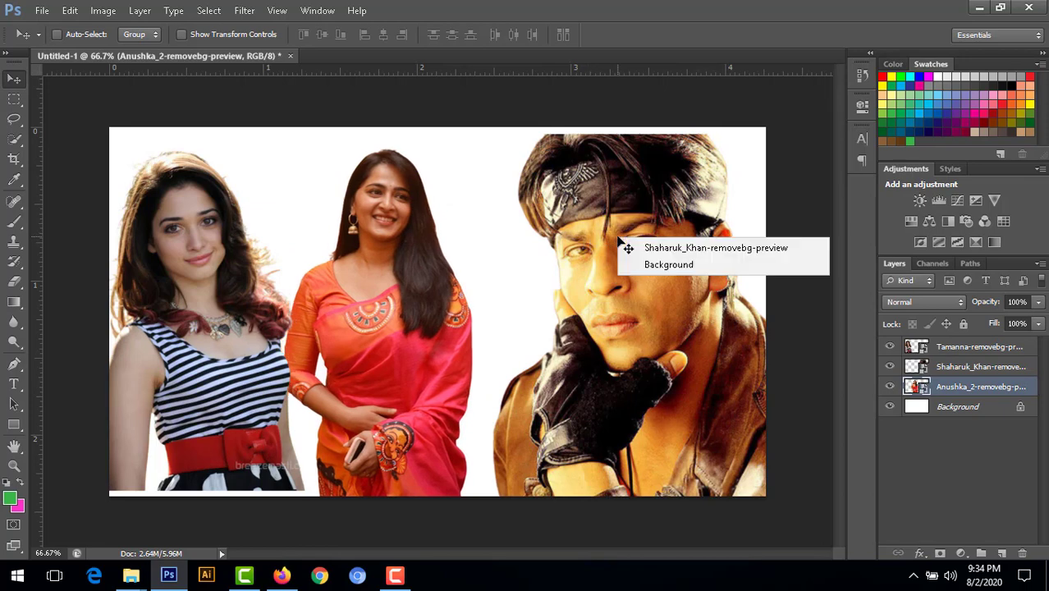
pyautogui.click(629, 243)
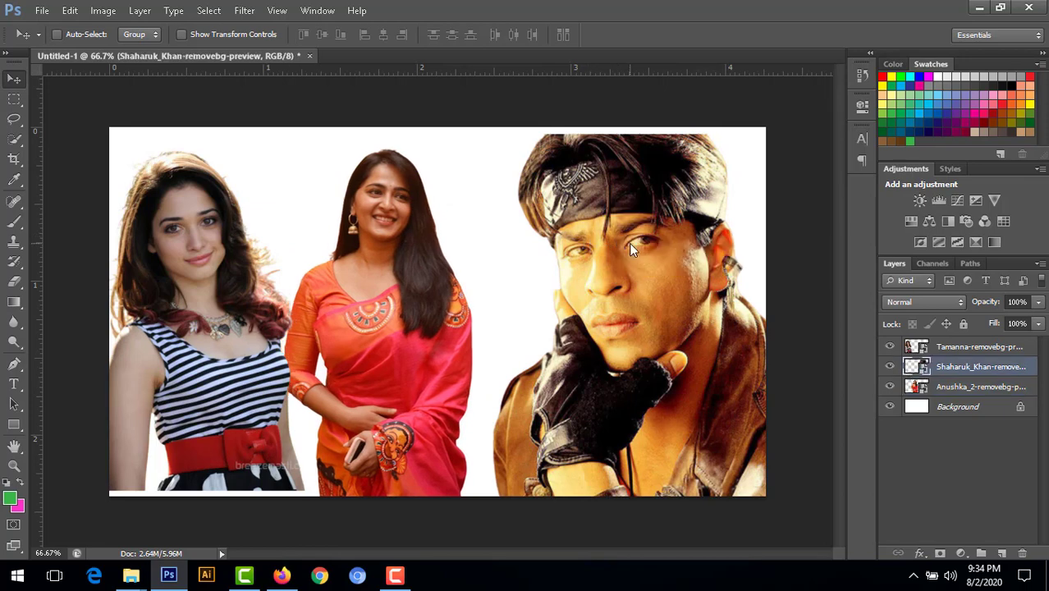
pyautogui.hotkey('ctrl', 't')
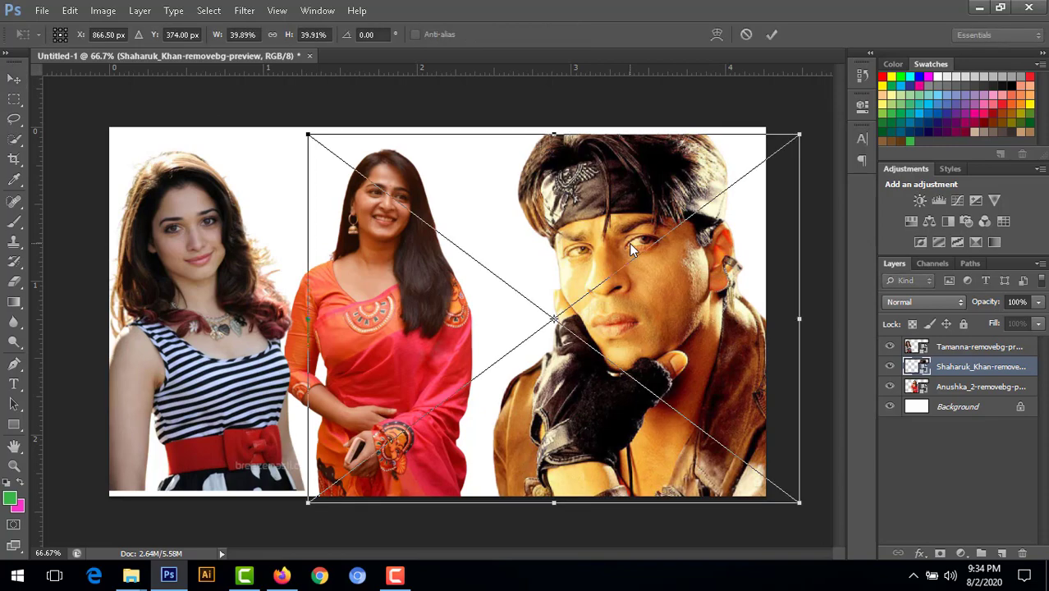
pyautogui.moveTo(320, 133); pyautogui.dragTo(425, 121)
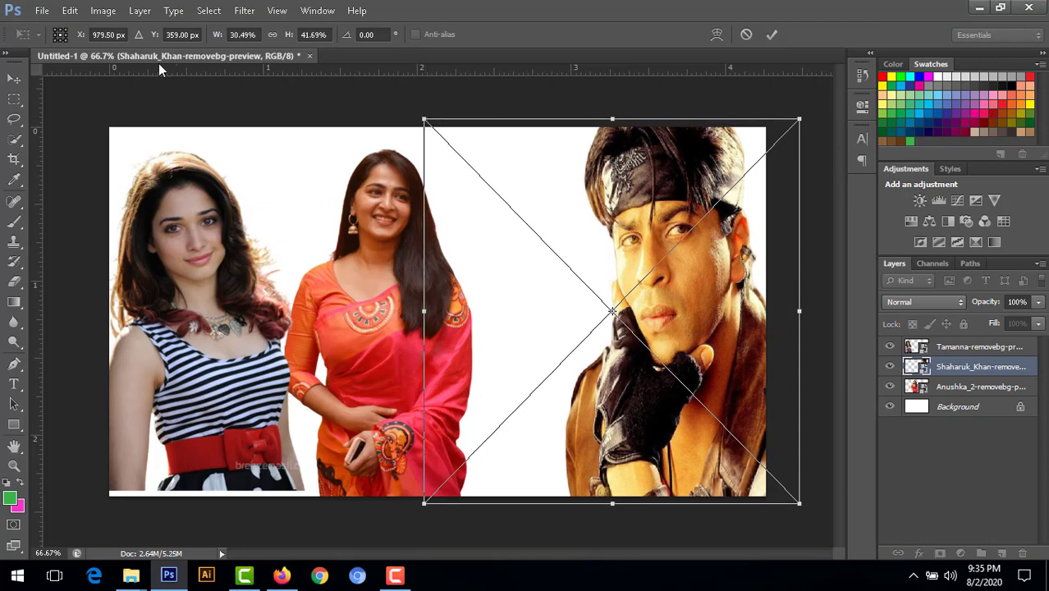
pyautogui.click(13, 82)
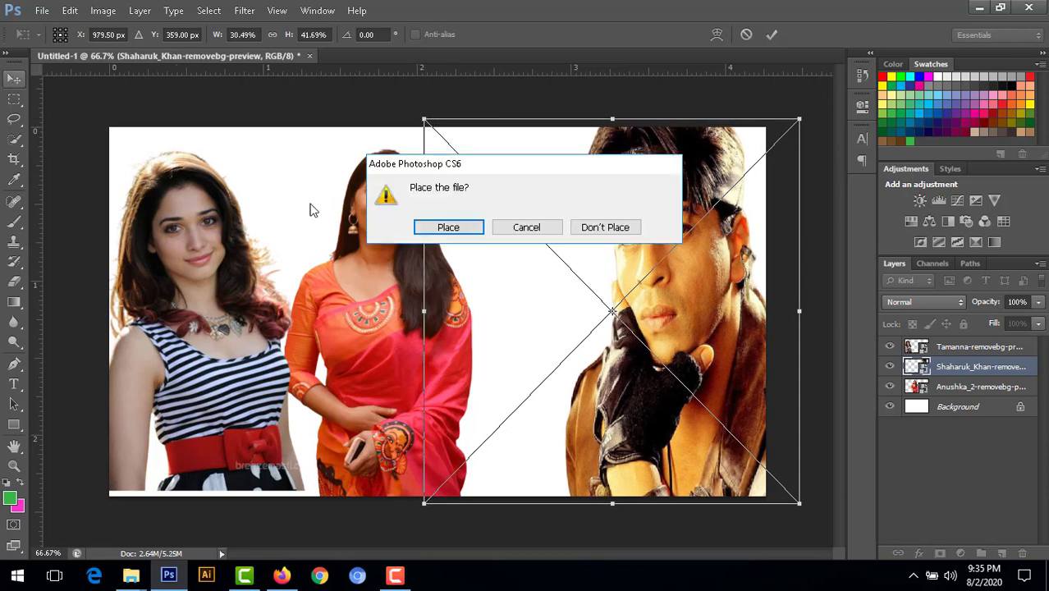
pyautogui.click(464, 231)
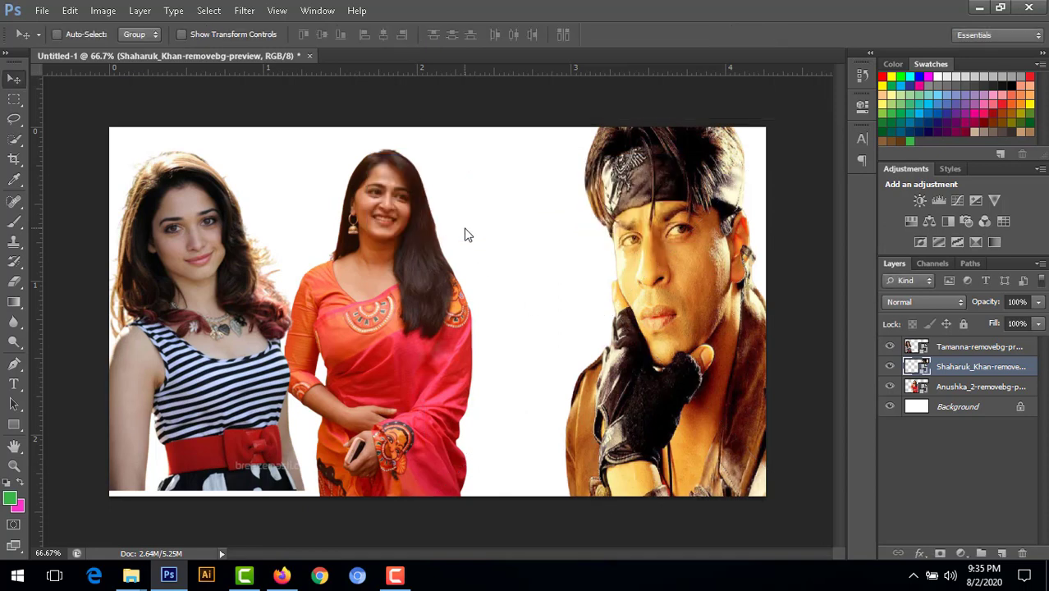
# Step: Select the Anushka_2-removebg-preview layer, scale the cutout to about 44.3% width and 35.8% height, and move it about 0.3 in right
pyautogui.rightClick(384, 205)
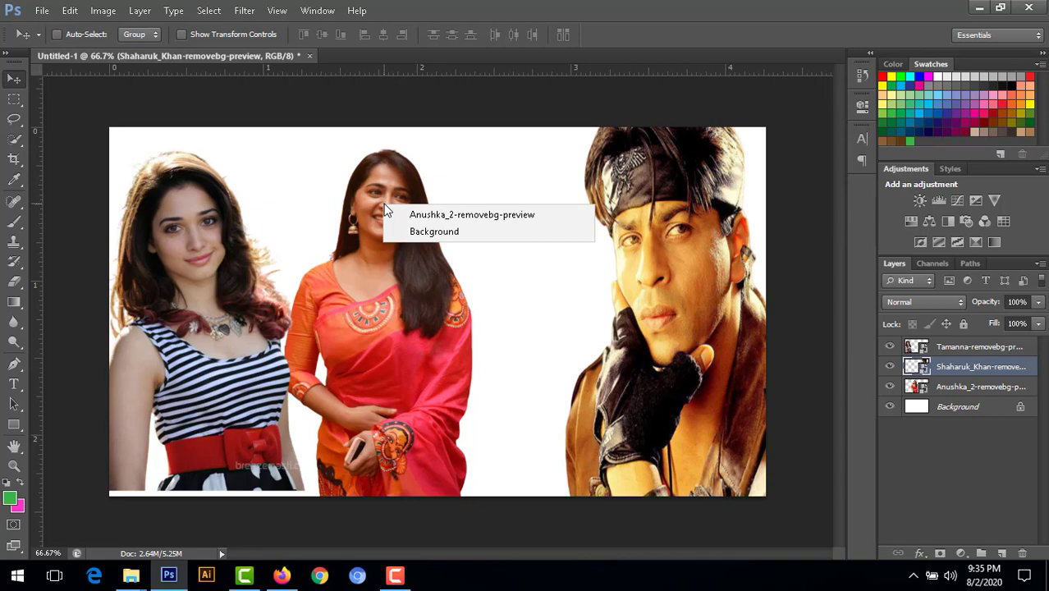
pyautogui.click(383, 189)
pyautogui.rightClick(382, 189)
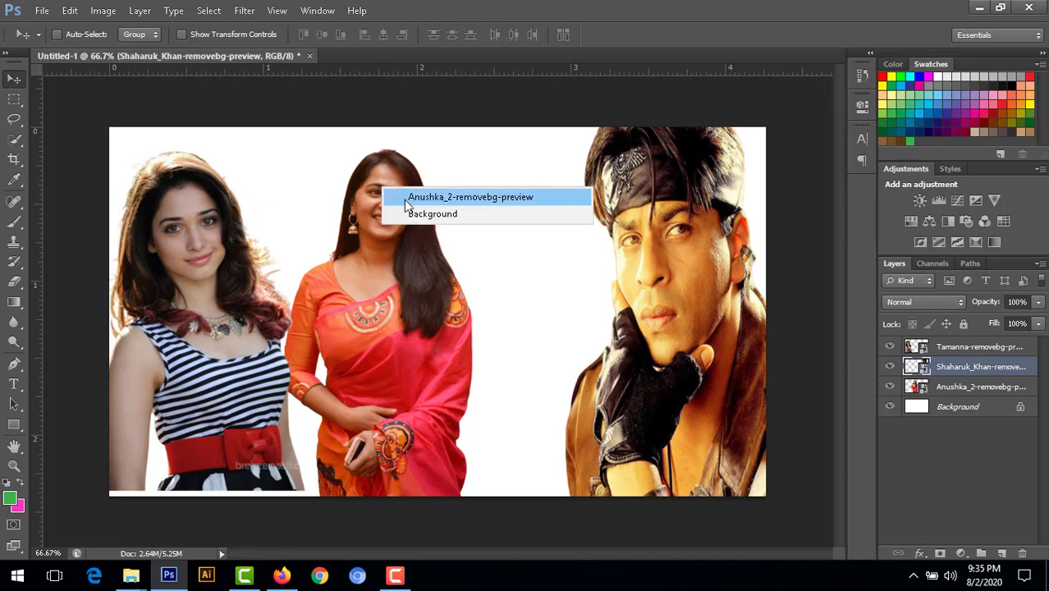
pyautogui.click(404, 200)
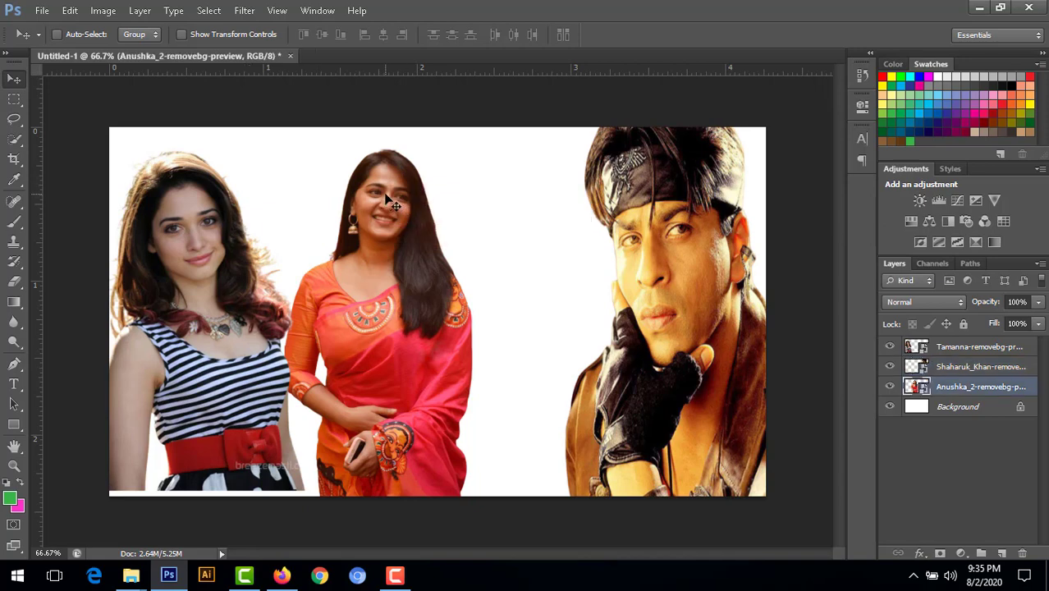
pyautogui.hotkey('ctrl', 't')
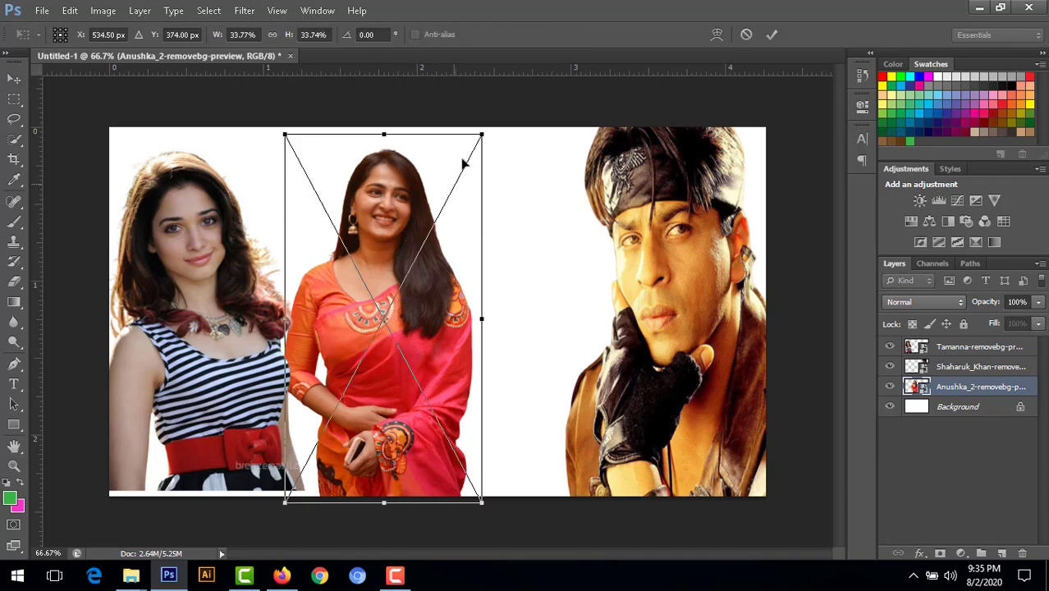
pyautogui.moveTo(482, 134); pyautogui.dragTo(543, 112)
pyautogui.click(16, 82)
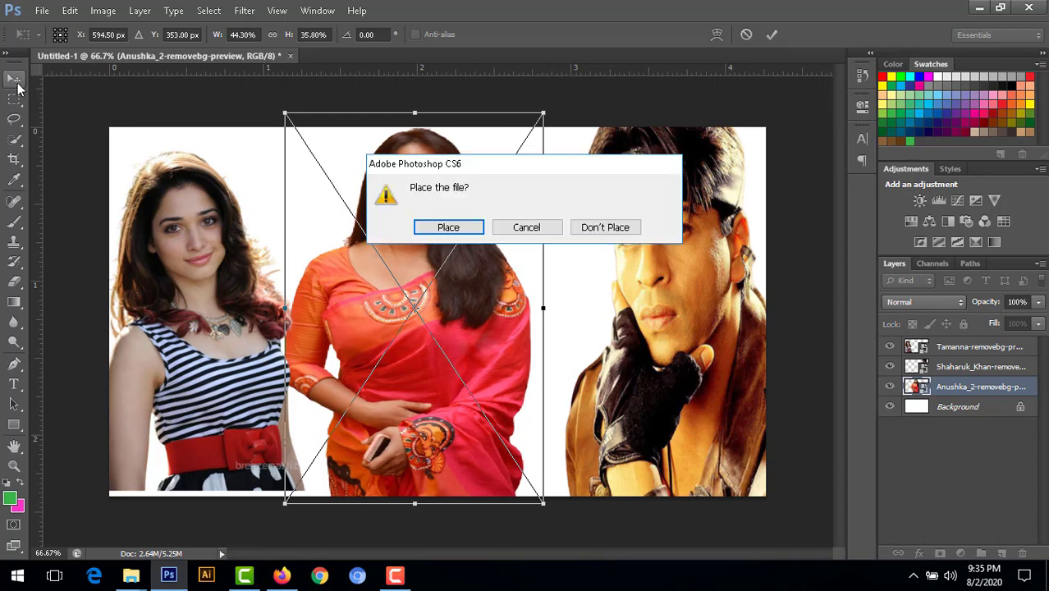
pyautogui.click(450, 227)
pyautogui.moveTo(427, 199); pyautogui.dragTo(474, 199)
# Step: Select the Tamanna-removebg-preview layer and free-transform the cutout to about 34.1% width and 30.7% height
pyautogui.rightClick(177, 212)
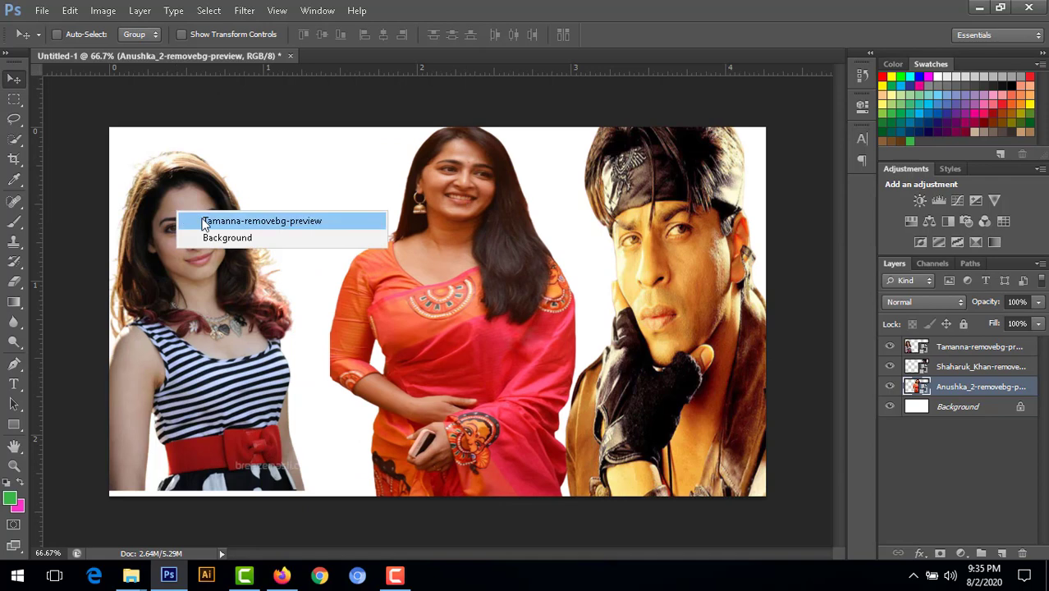
pyautogui.click(205, 221)
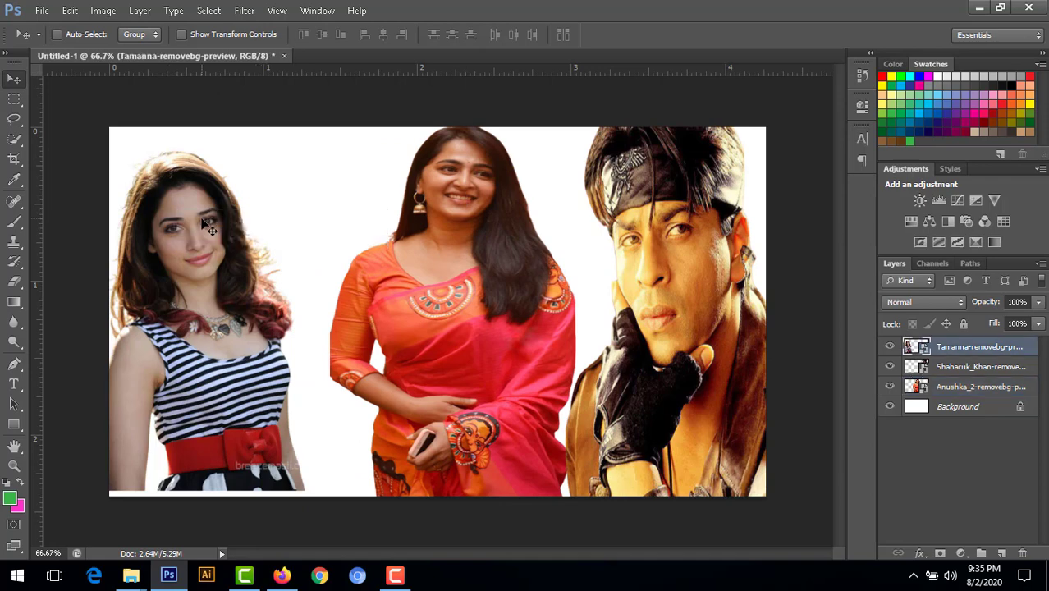
pyautogui.hotkey('ctrl', 't')
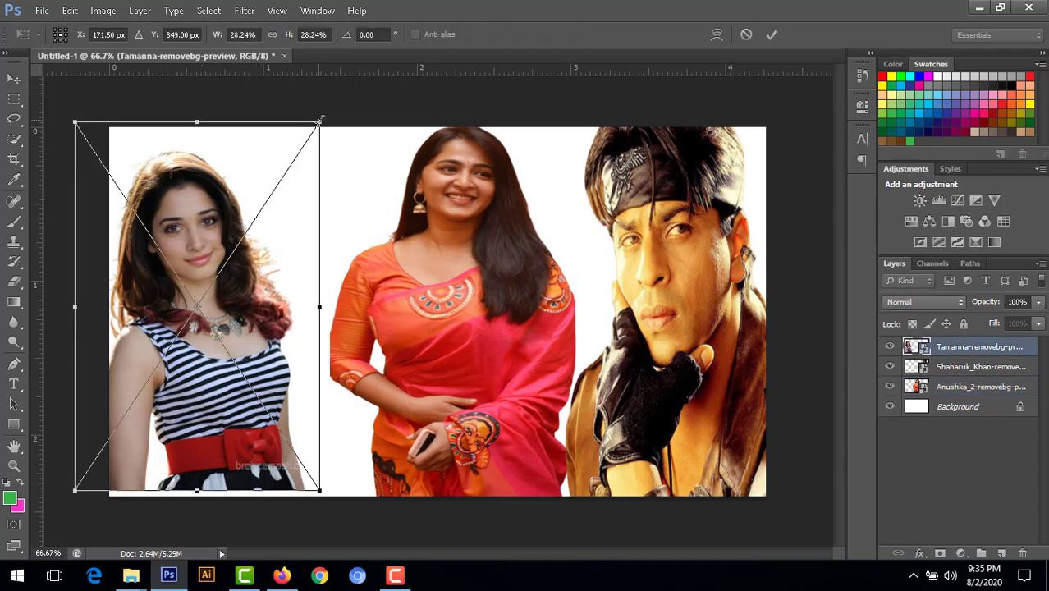
pyautogui.moveTo(320, 120); pyautogui.dragTo(371, 86)
pyautogui.click(14, 78)
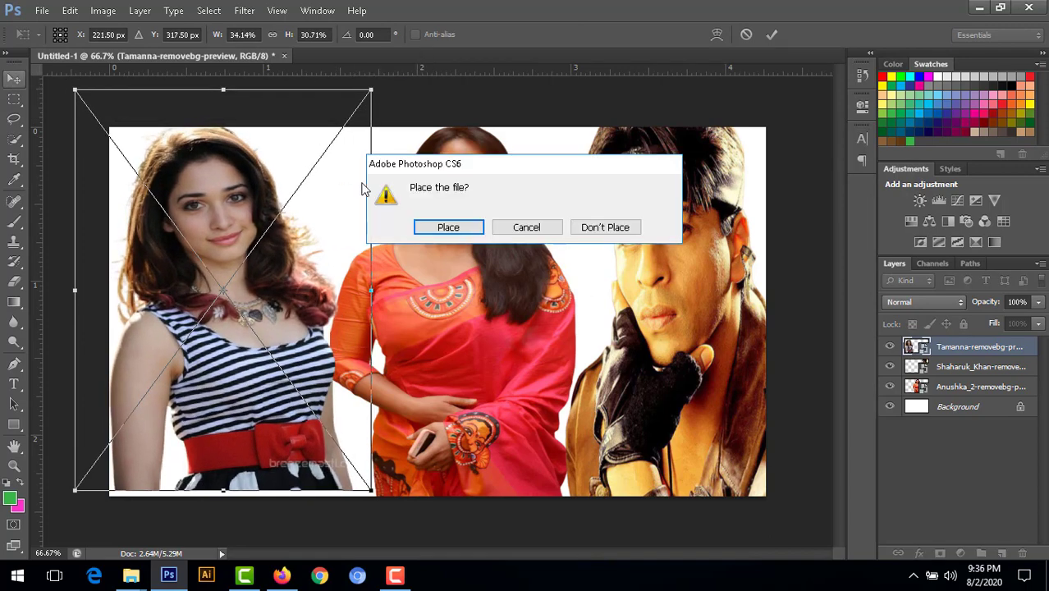
pyautogui.click(448, 228)
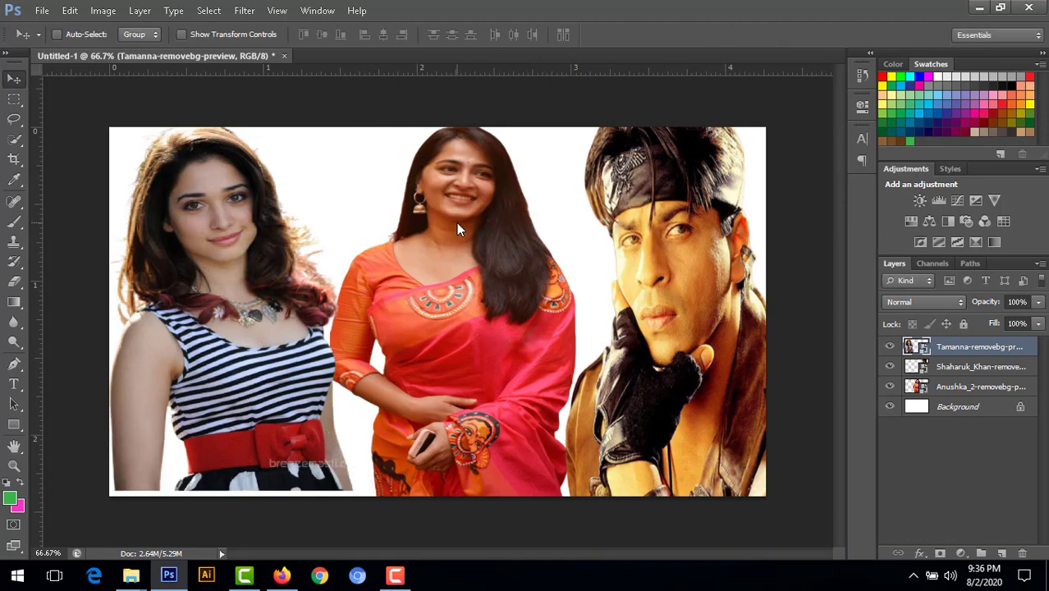
# Step: Save the composition as a JPEG named Edit Picture in the Backround Picture folder, at Maximum quality 12 with Progressive format
pyautogui.click(40, 12)
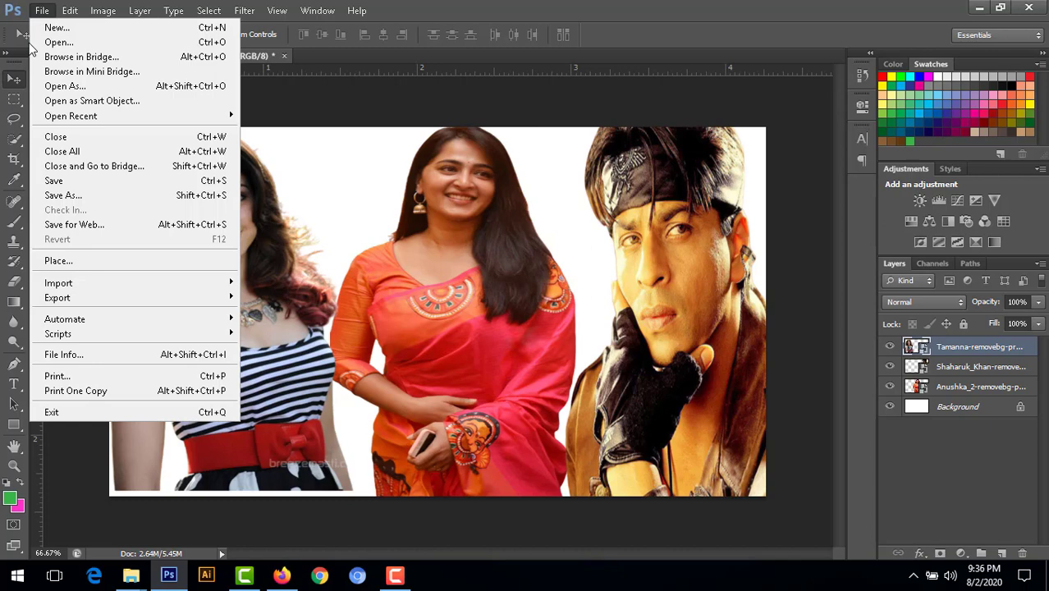
pyautogui.click(63, 195)
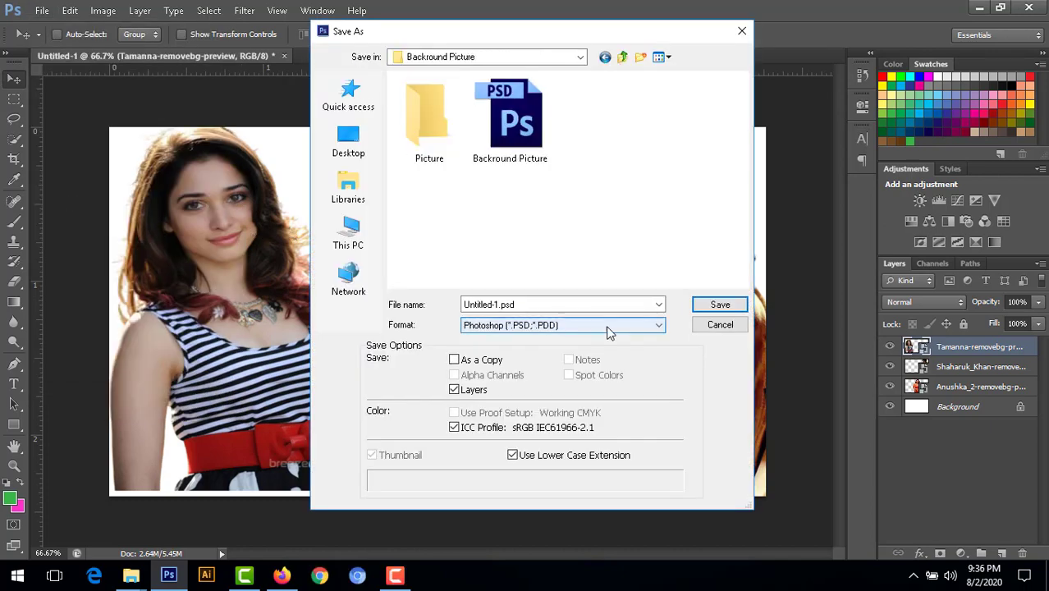
pyautogui.click(551, 304)
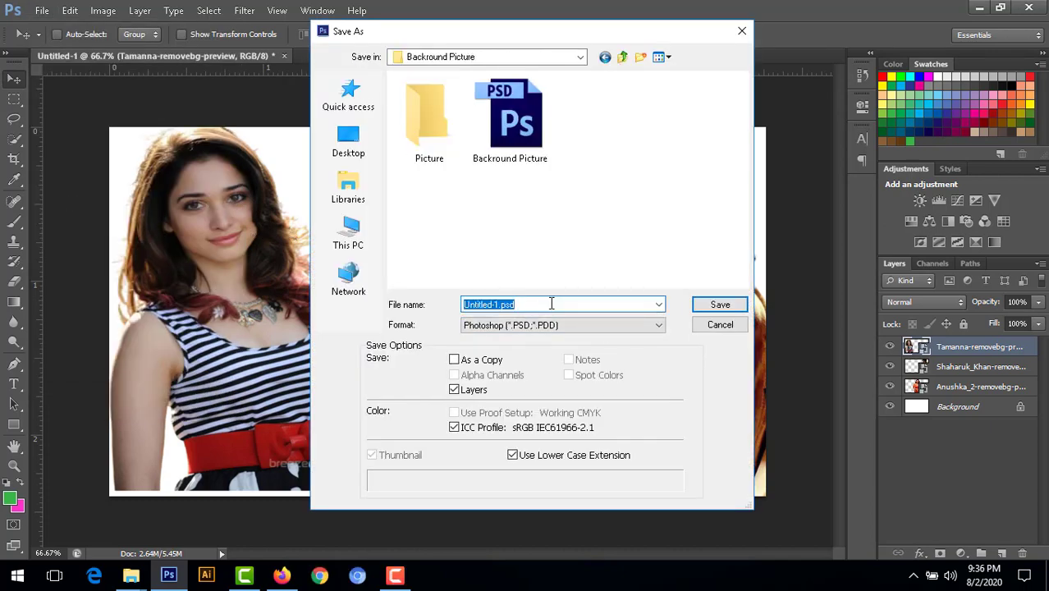
pyautogui.write('Edit Picture')
pyautogui.click(582, 325)
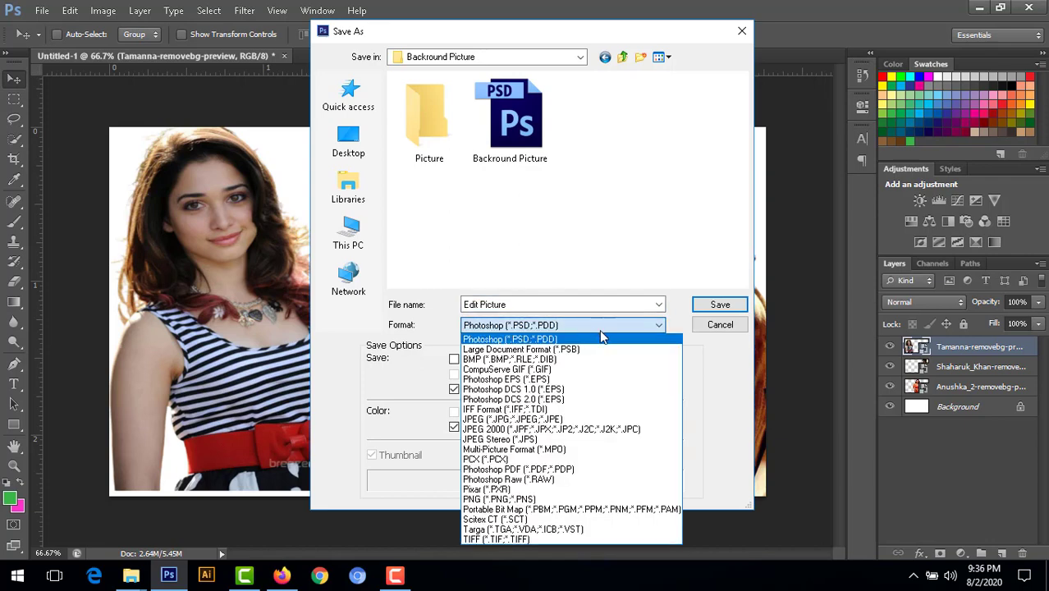
pyautogui.click(565, 419)
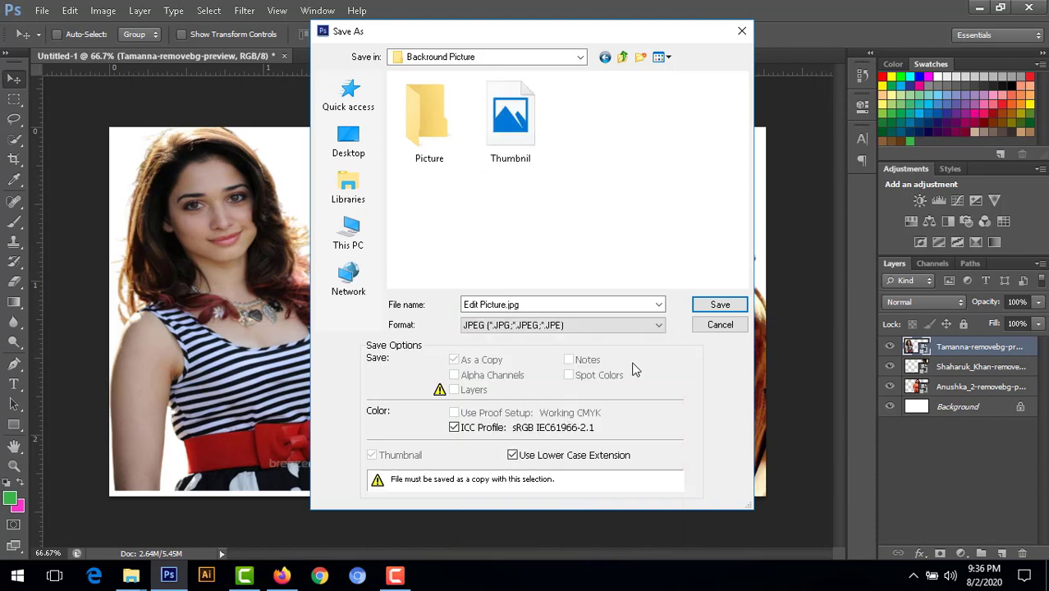
pyautogui.click(719, 306)
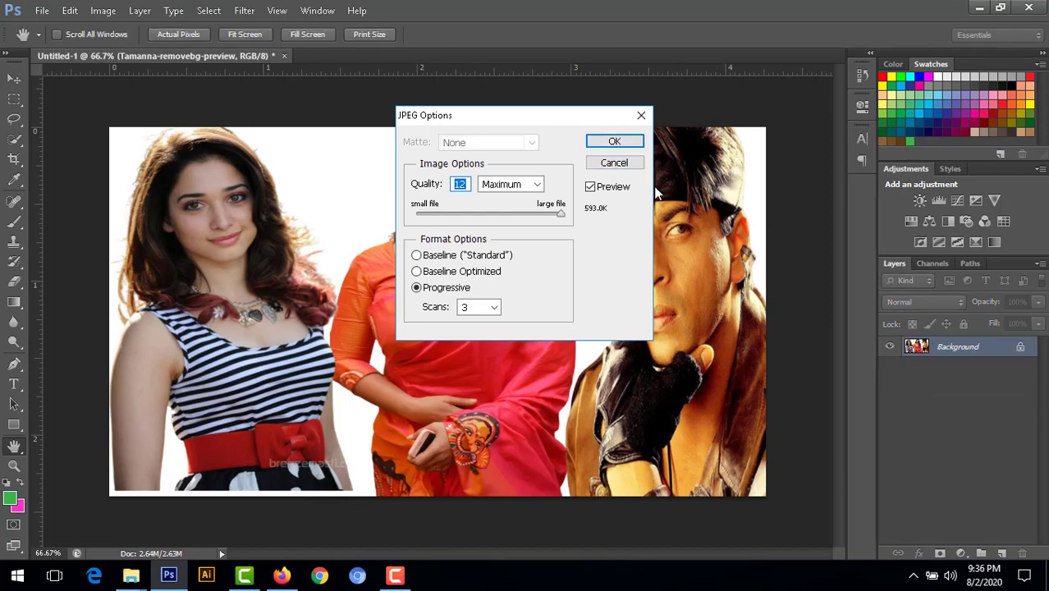
pyautogui.click(625, 143)
# Step: Switch to File Explorer and open the exported Edit Picture image from the Backround Picture folder to examine the result
pyautogui.hotkey('alt', 'Tab')
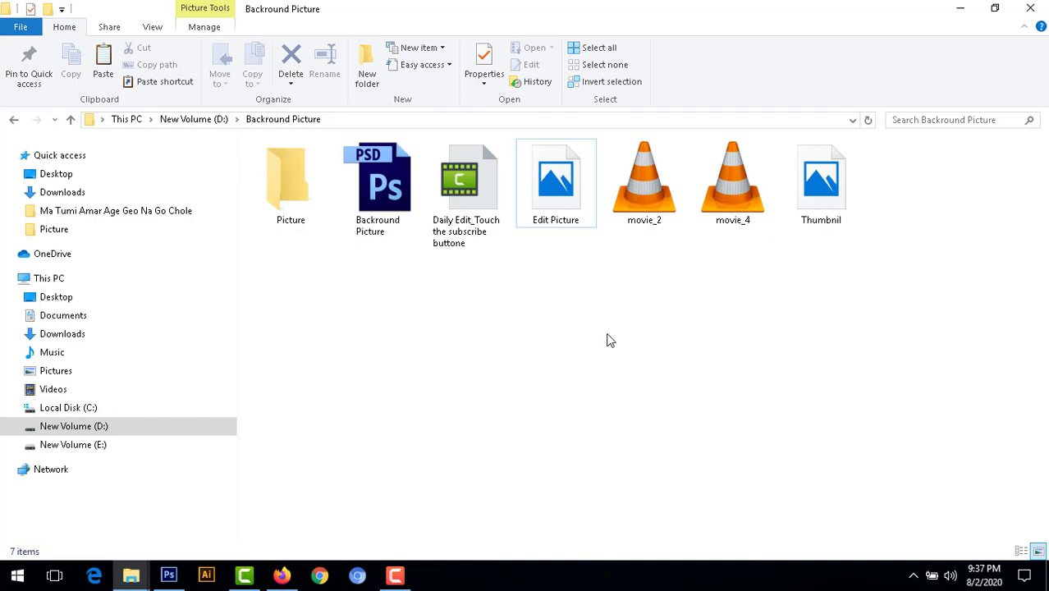
pyautogui.doubleClick(552, 188)
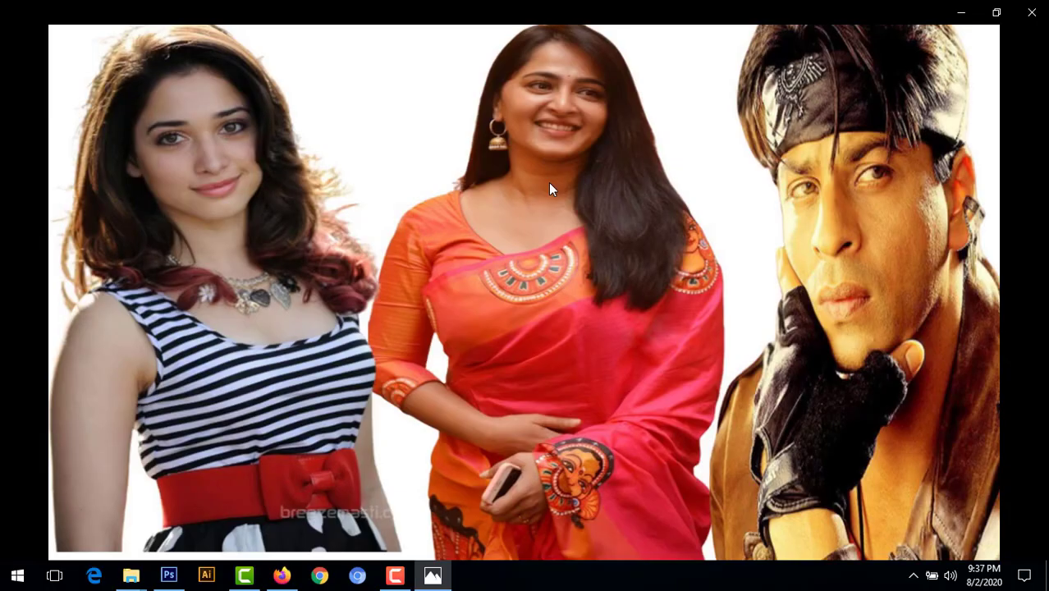